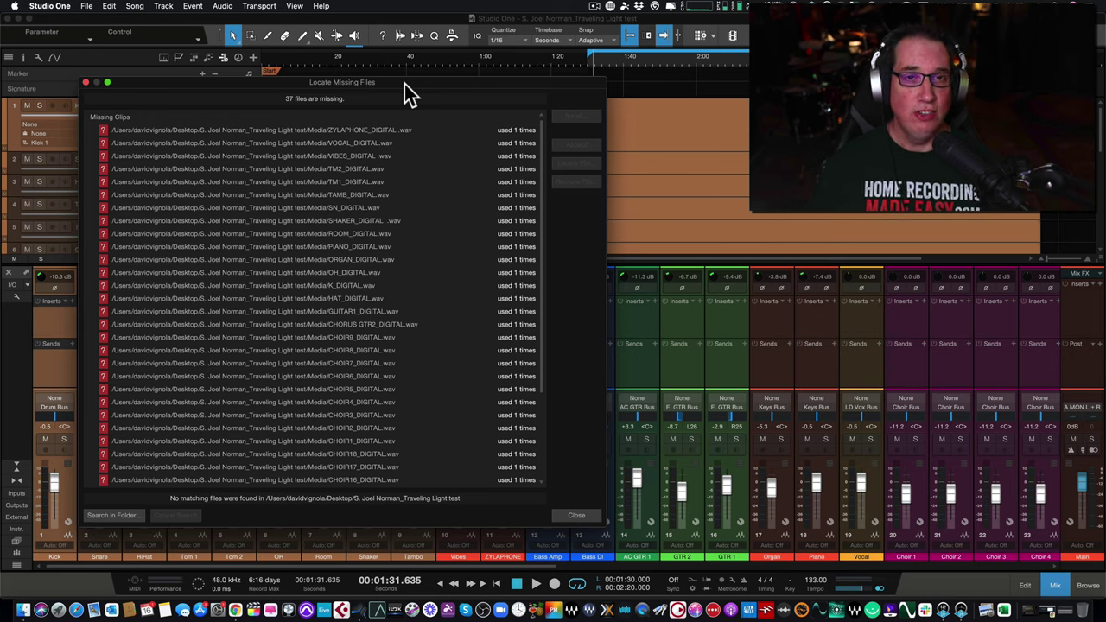
pyautogui.moveTo(405, 83); pyautogui.dragTo(413, 70)
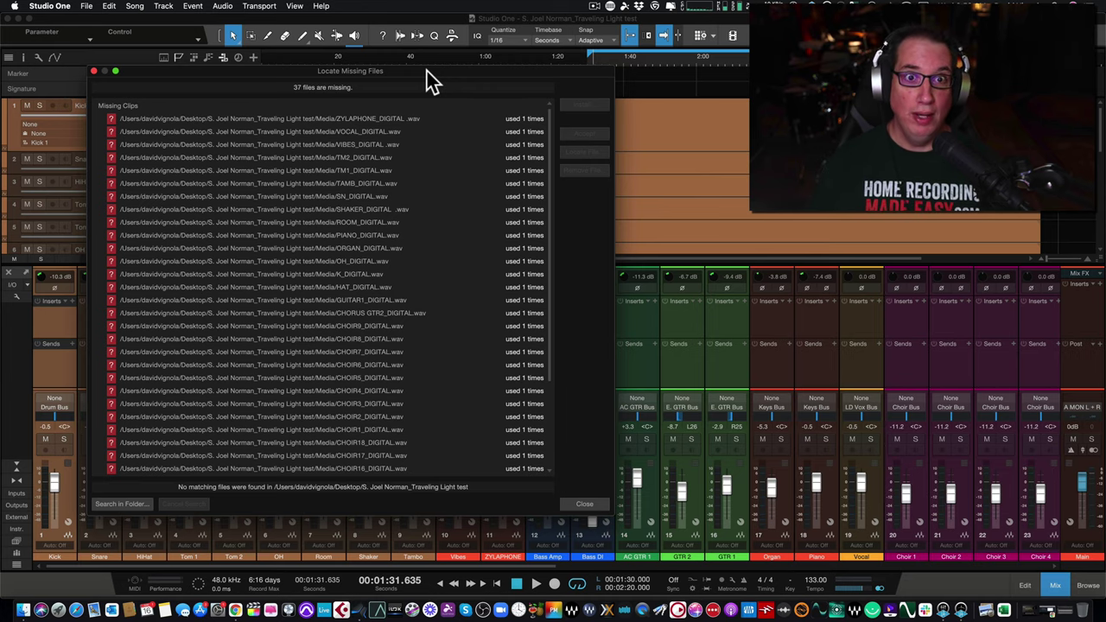
pyautogui.moveTo(426, 70)
pyautogui.mouseDown()
pyautogui.moveTo(450, 198)
pyautogui.moveTo(412, 59)
pyautogui.mouseUp()
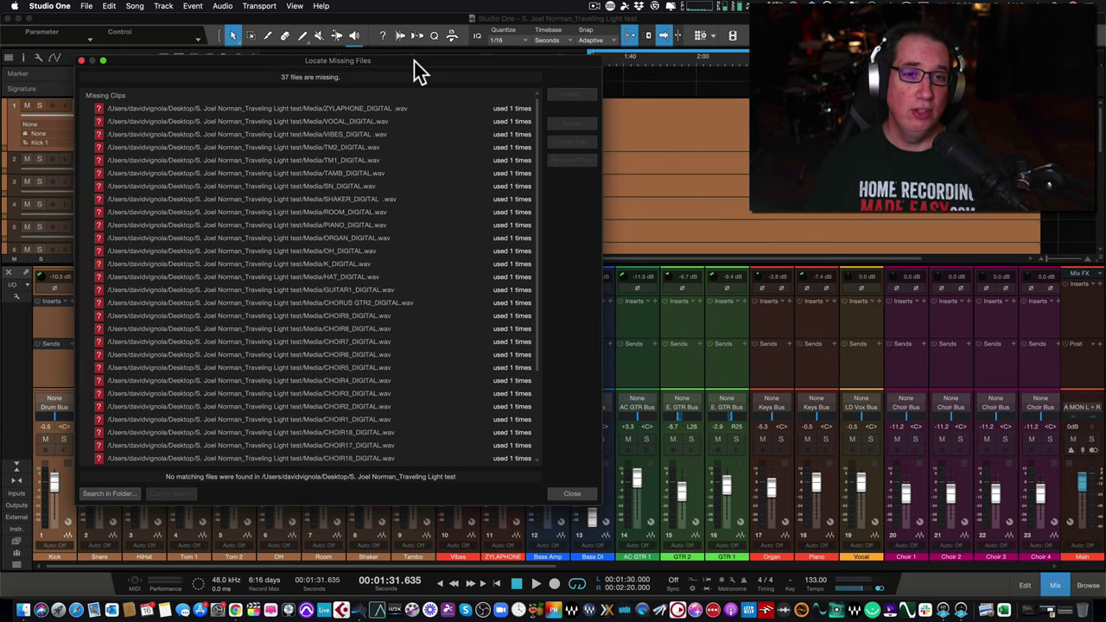
pyautogui.moveTo(414, 61); pyautogui.dragTo(391, 51)
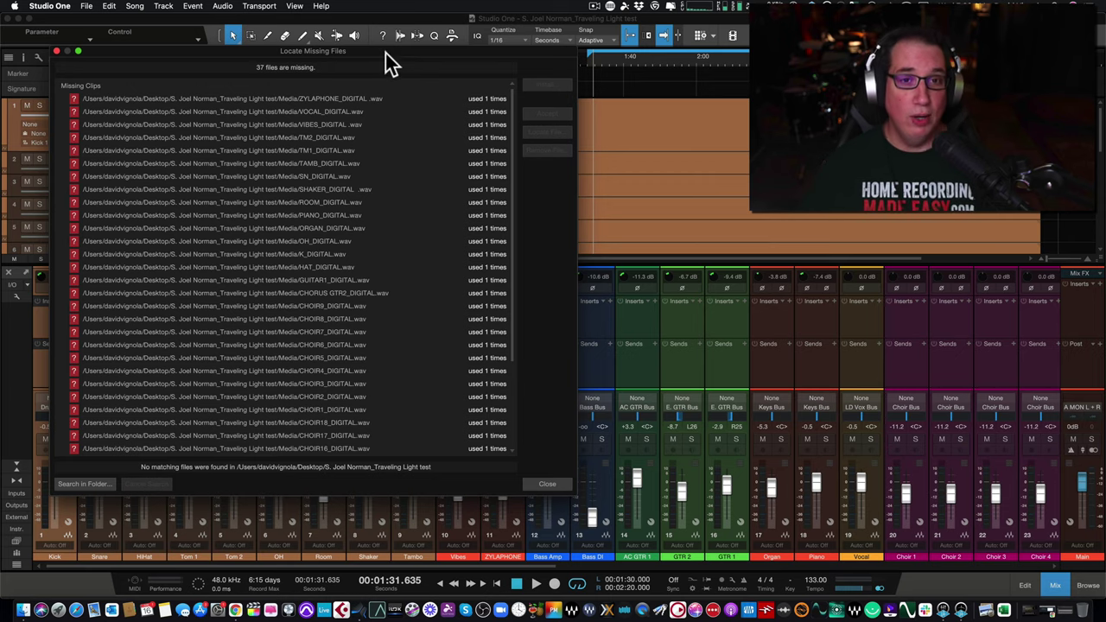
pyautogui.moveTo(386, 45); pyautogui.dragTo(392, 48)
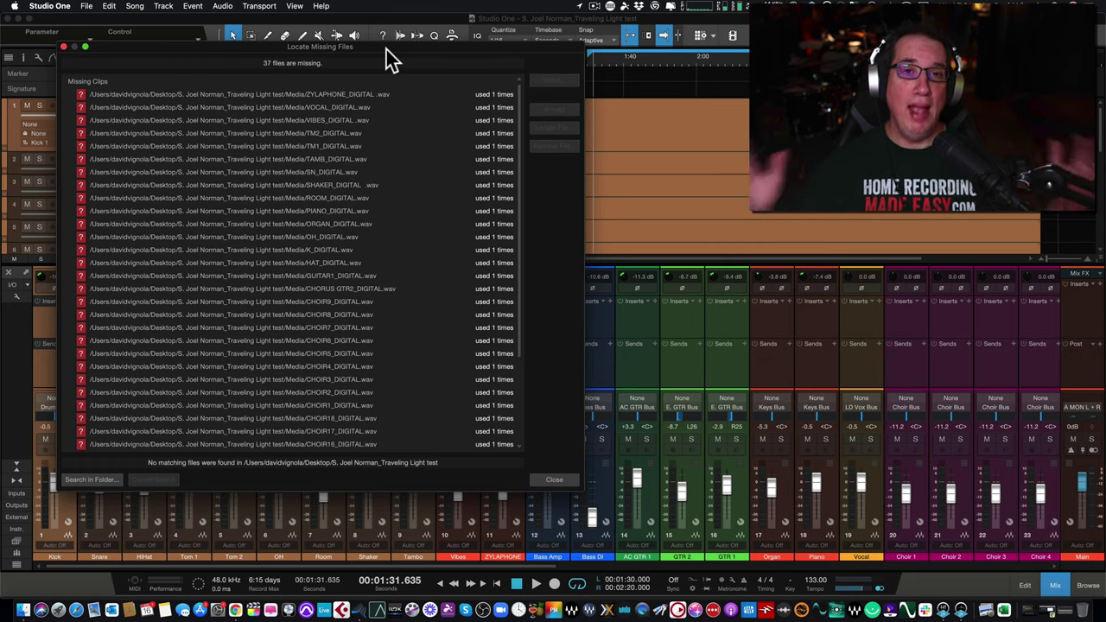
pyautogui.moveTo(388, 49); pyautogui.dragTo(401, 48)
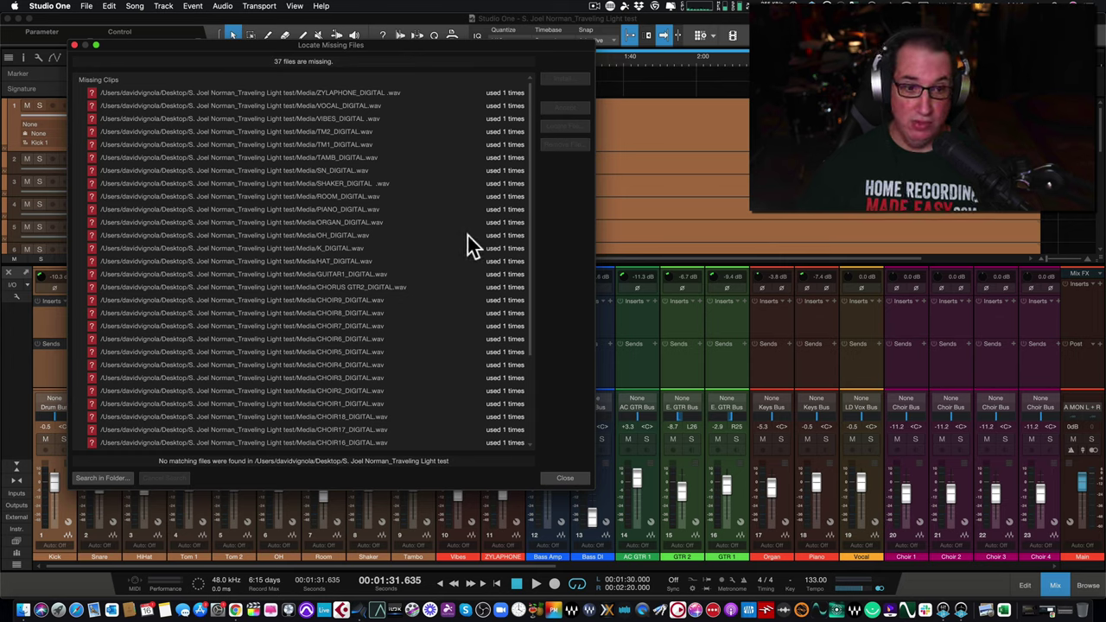
# - Look through the list of missing clips and close the Locate Missing Files dialog
pyautogui.scroll(-3, 326, 235)
pyautogui.scroll(3, 326, 235)
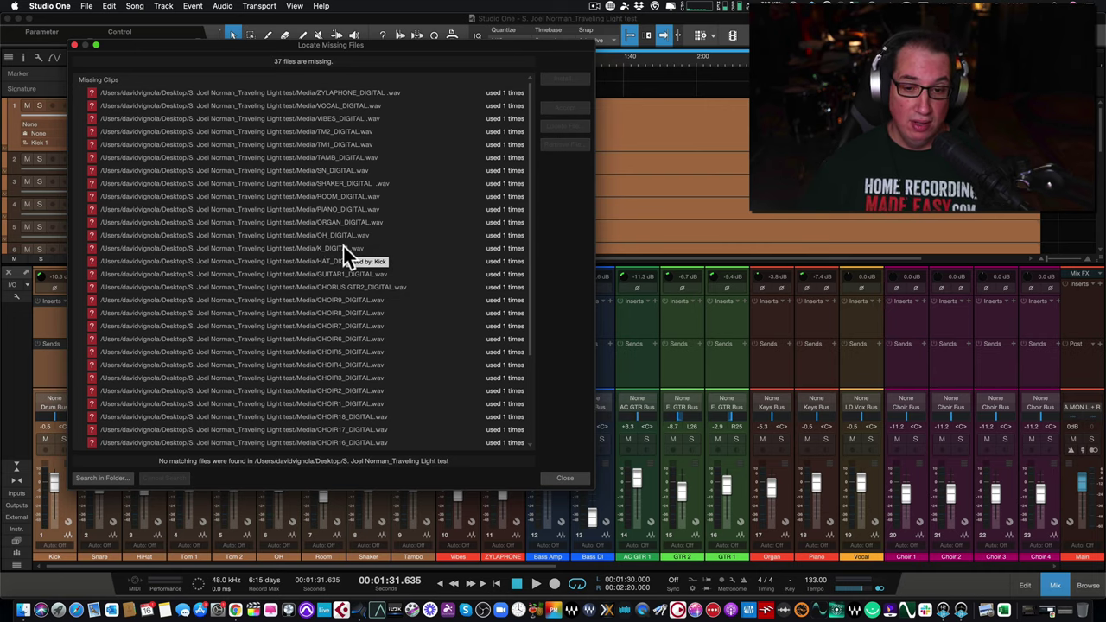
pyautogui.click(563, 478)
# - Enlarge the arrangement area, look through the tracks' events and play the song briefly to check the audio
pyautogui.moveTo(322, 260); pyautogui.dragTo(328, 318)
pyautogui.scroll(-5, 415, 213)
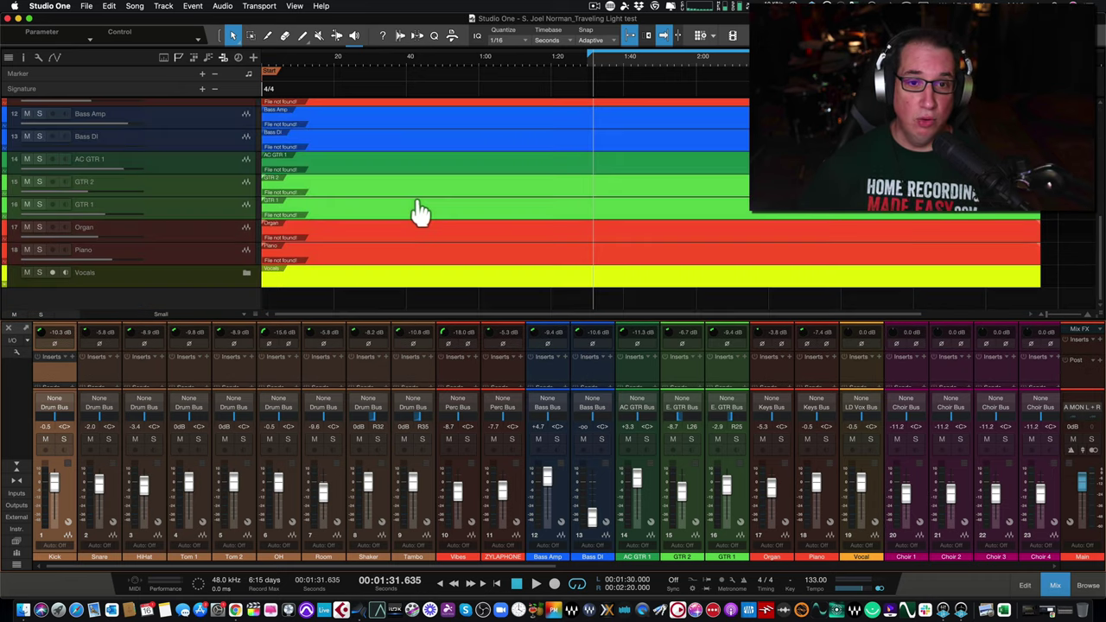
pyautogui.scroll(1, 420, 213)
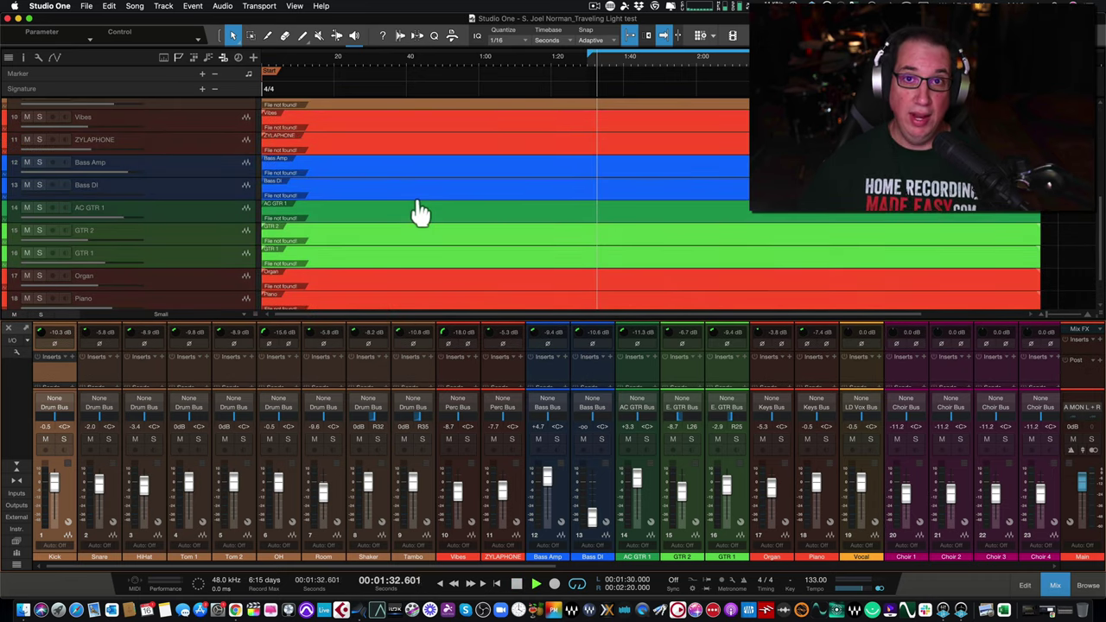
pyautogui.press('space')
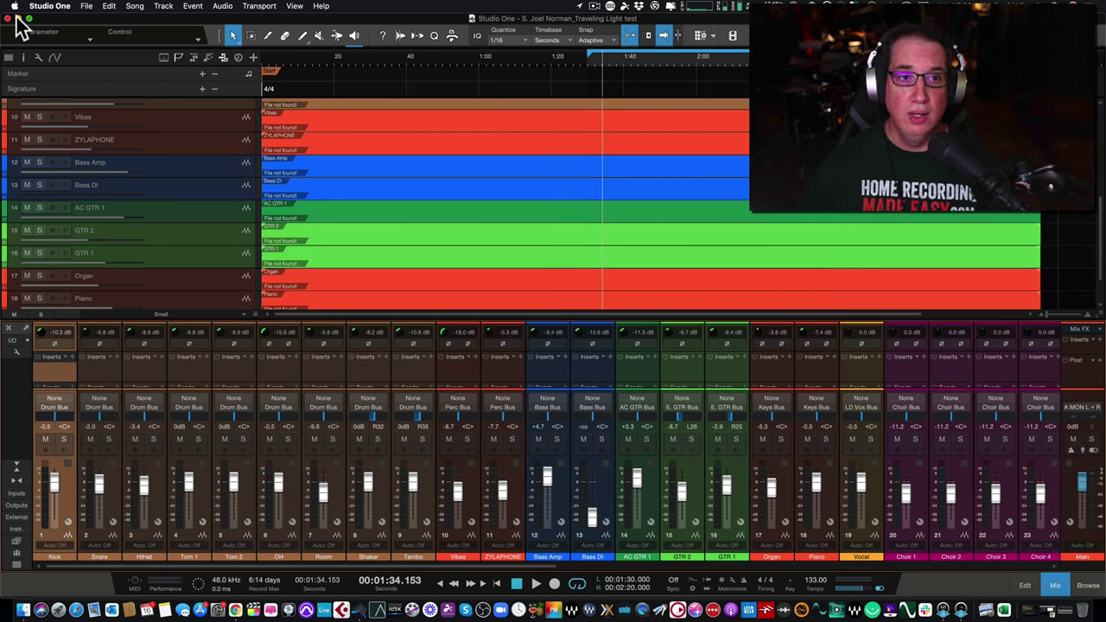
# - Minimize the test song window and close both open Finder windows
pyautogui.click(19, 19)
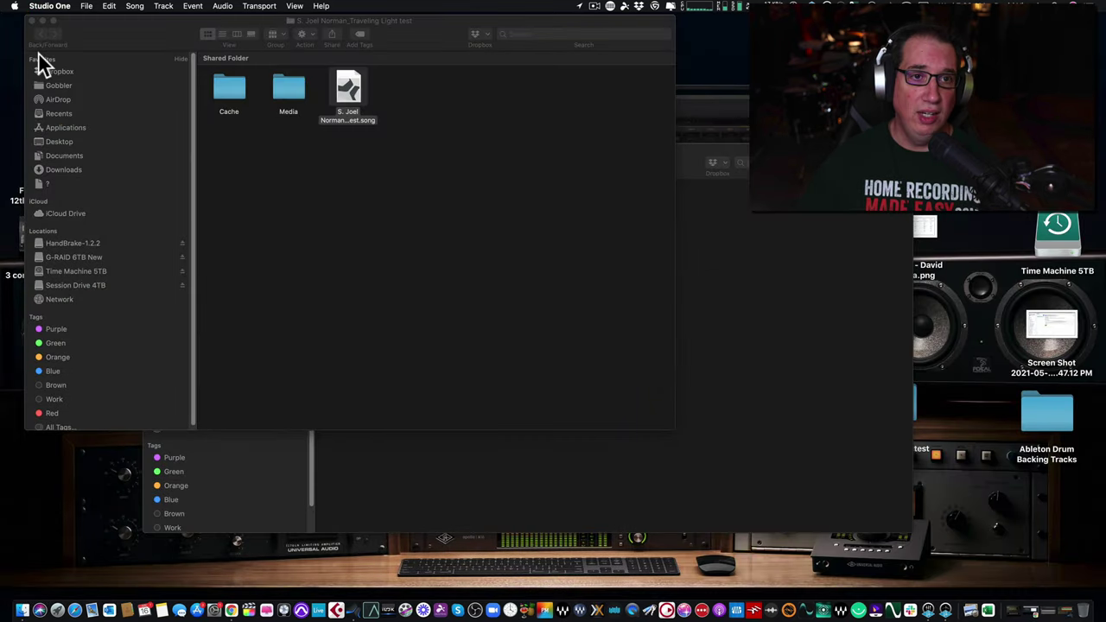
pyautogui.click(31, 20)
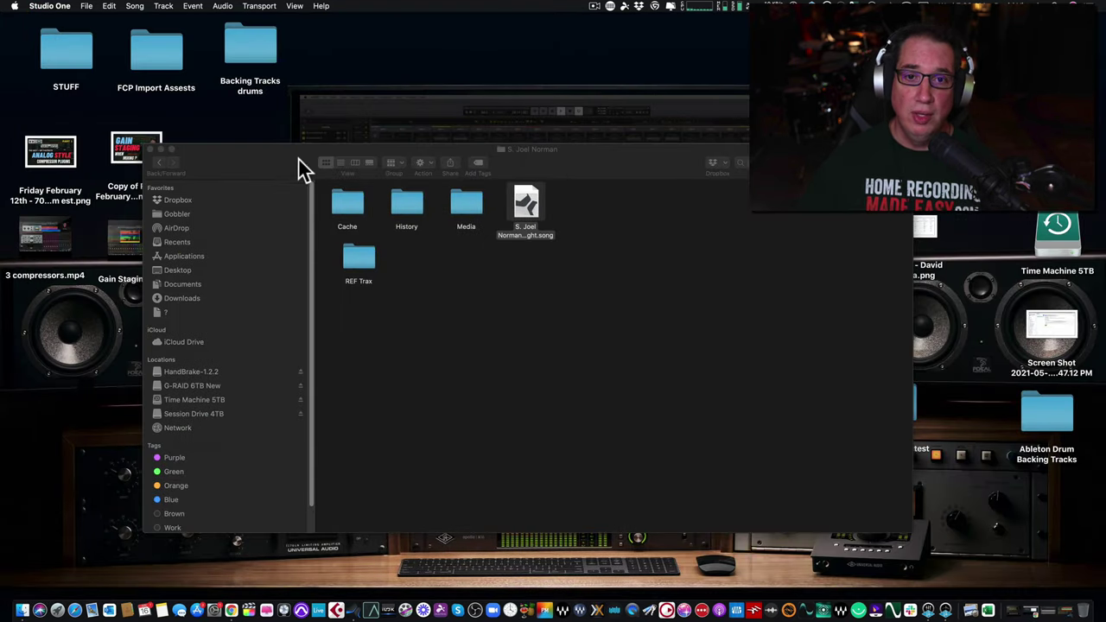
pyautogui.click(149, 148)
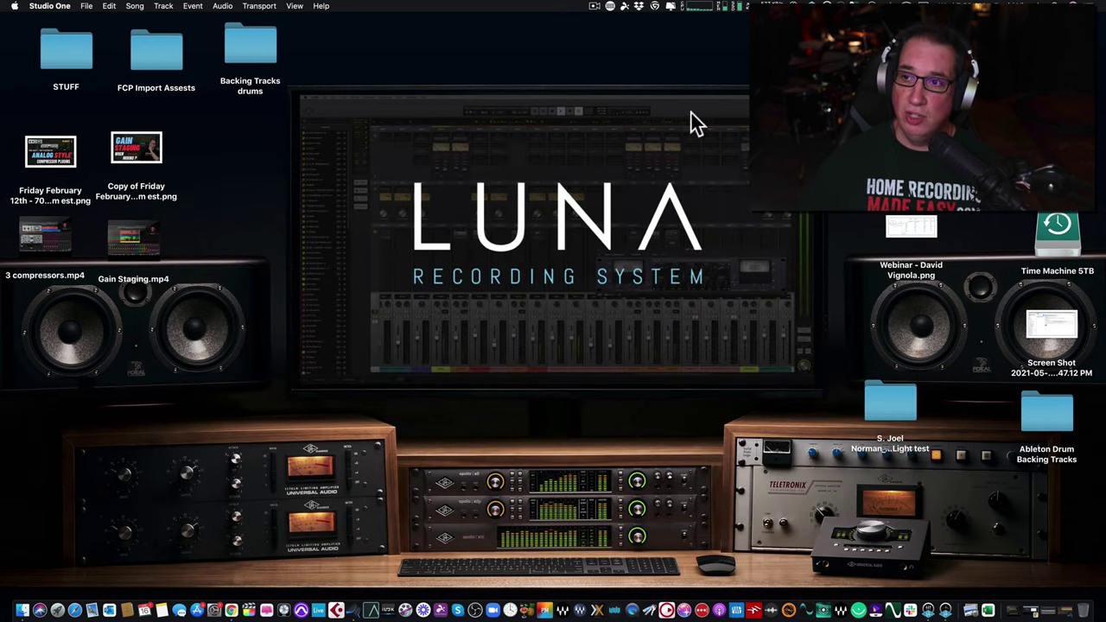
# - In a new Finder window, open the original Traveling Light song from the Plugin Demo folder in AUDIO on Session Drive 4TB
pyautogui.press('super+n')
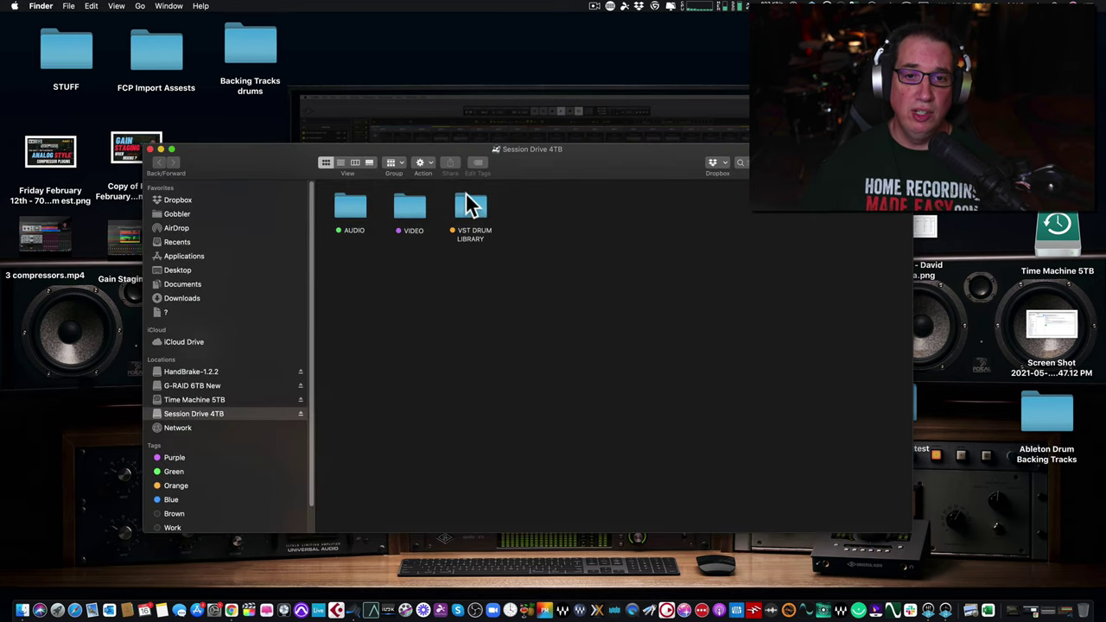
pyautogui.doubleClick(350, 211)
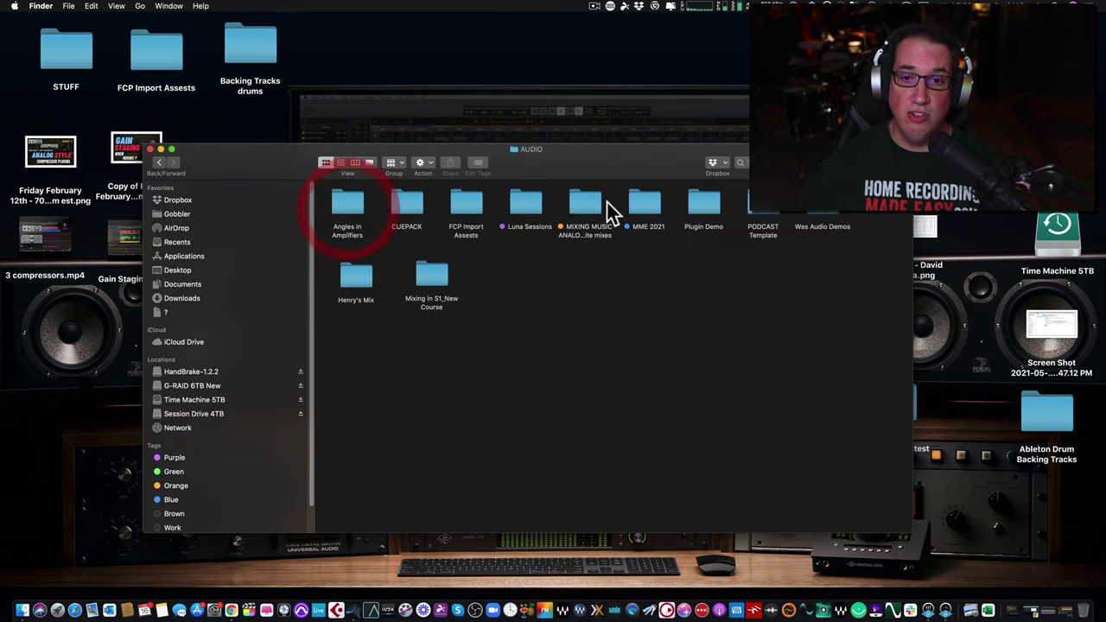
pyautogui.doubleClick(704, 208)
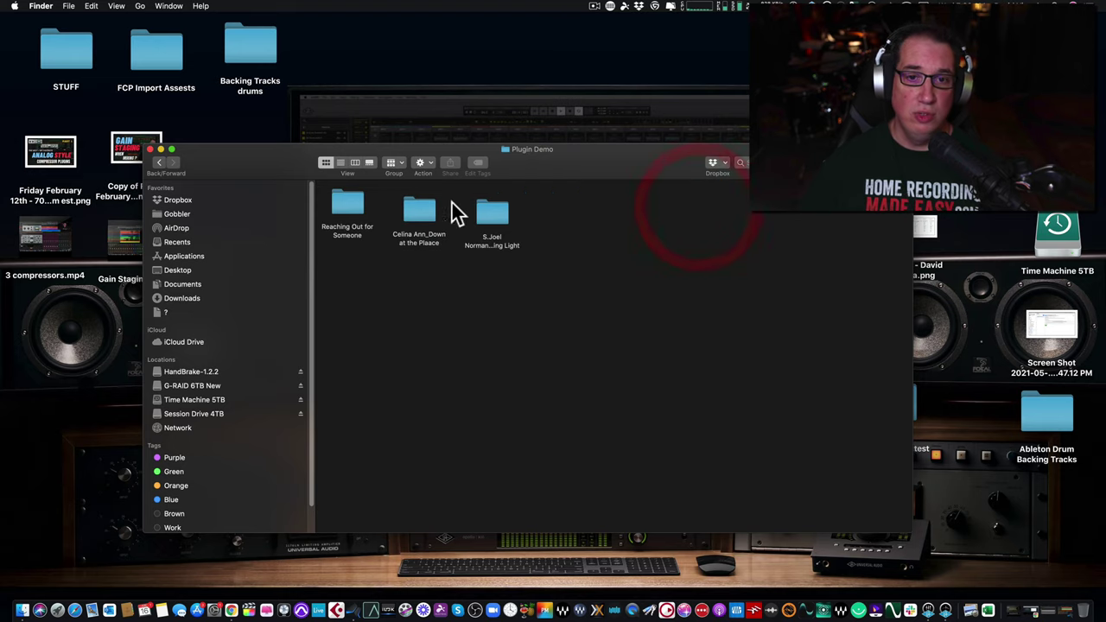
pyautogui.doubleClick(490, 221)
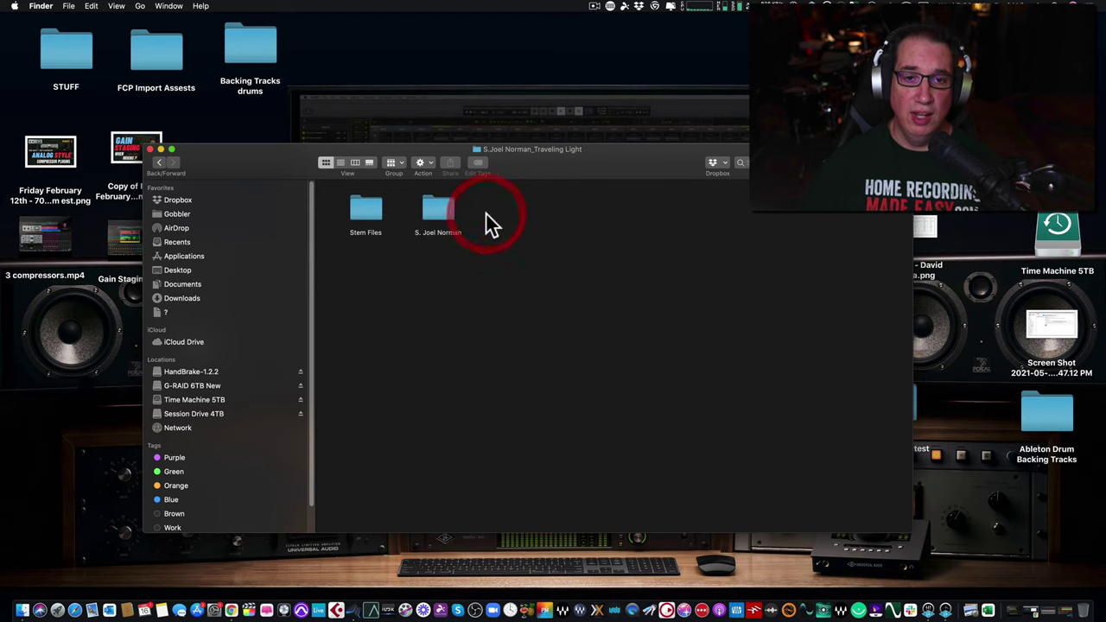
pyautogui.doubleClick(443, 215)
pyautogui.moveTo(512, 165); pyautogui.dragTo(512, 137)
pyautogui.doubleClick(519, 177)
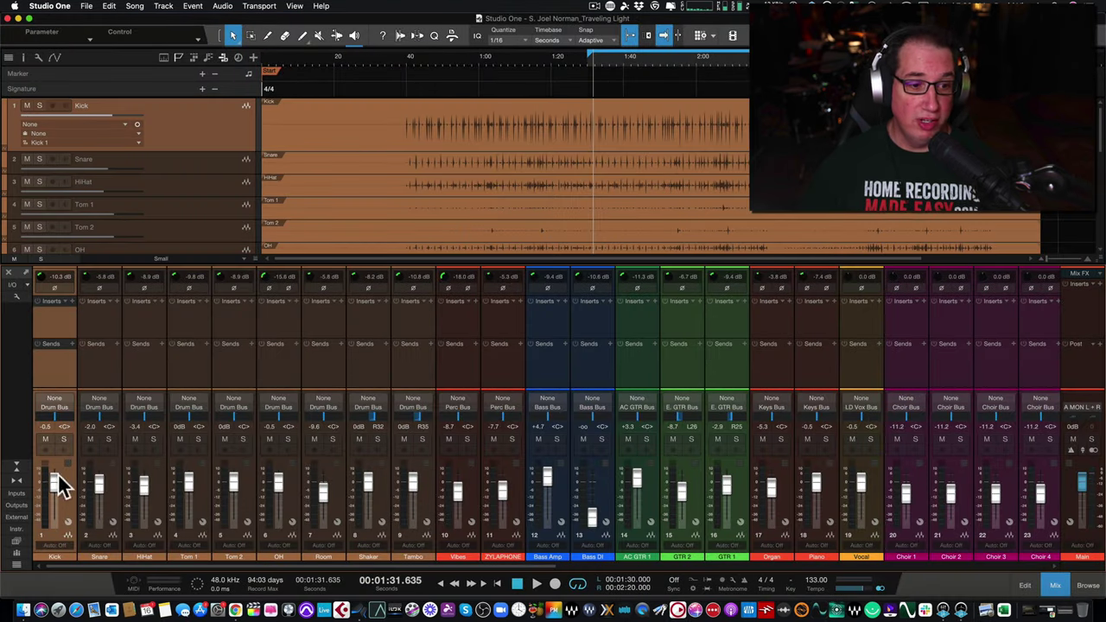
# - Collapse the mix console to its smaller height and reduce the Kick track to the height of the other tracks
pyautogui.click(15, 467)
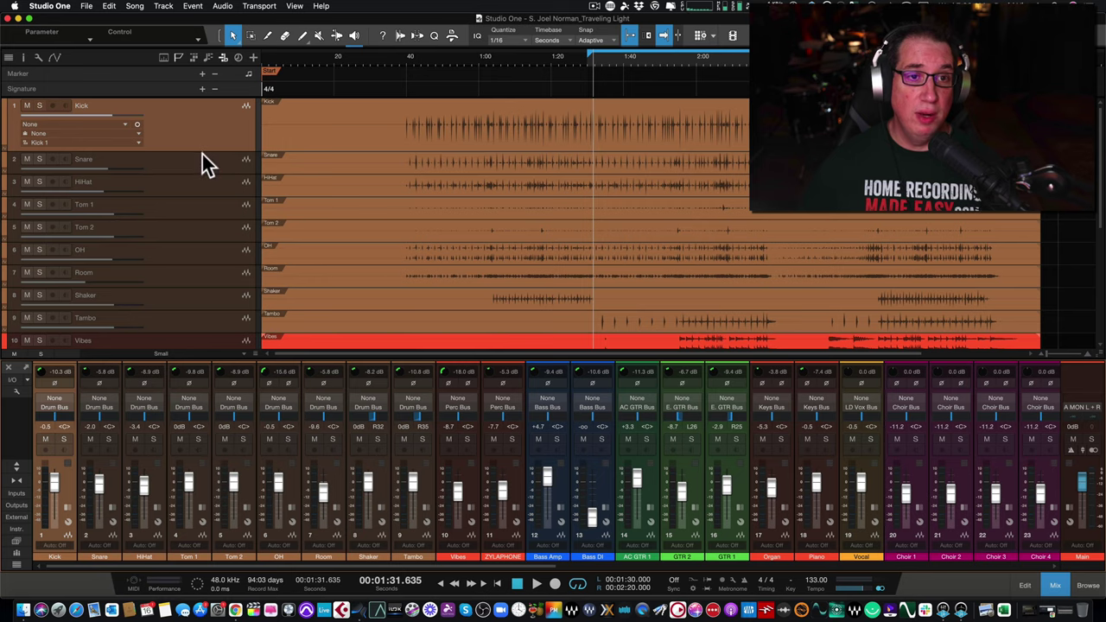
pyautogui.moveTo(205, 147); pyautogui.dragTo(214, 121)
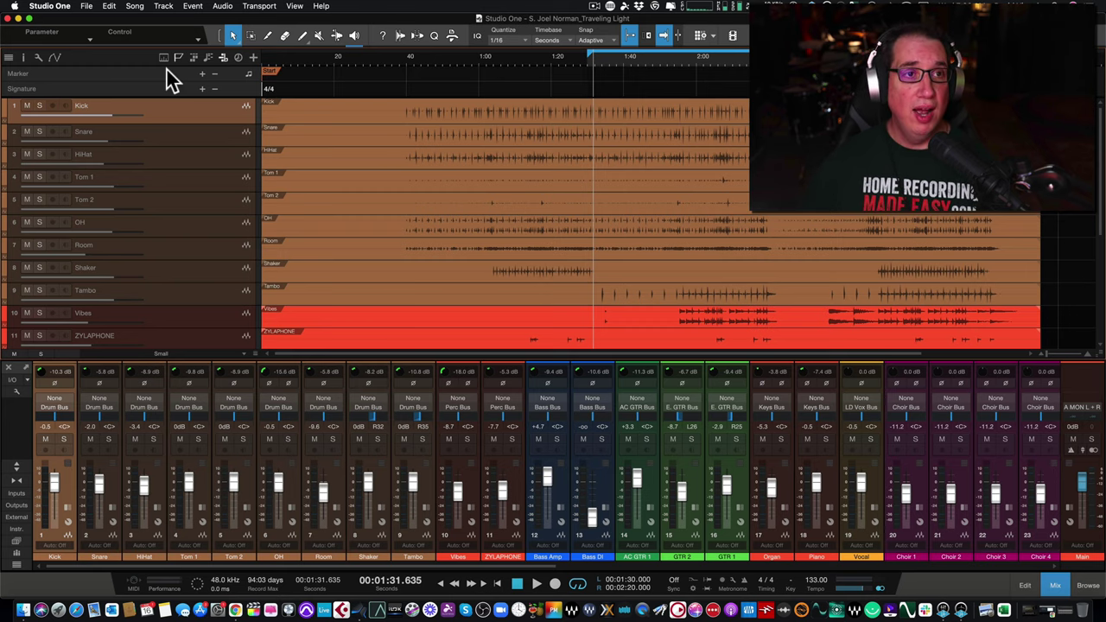
# - Examine the User Data save options in the Locations preferences, including the one for copying external files, and close the preferences
pyautogui.click(65, 7)
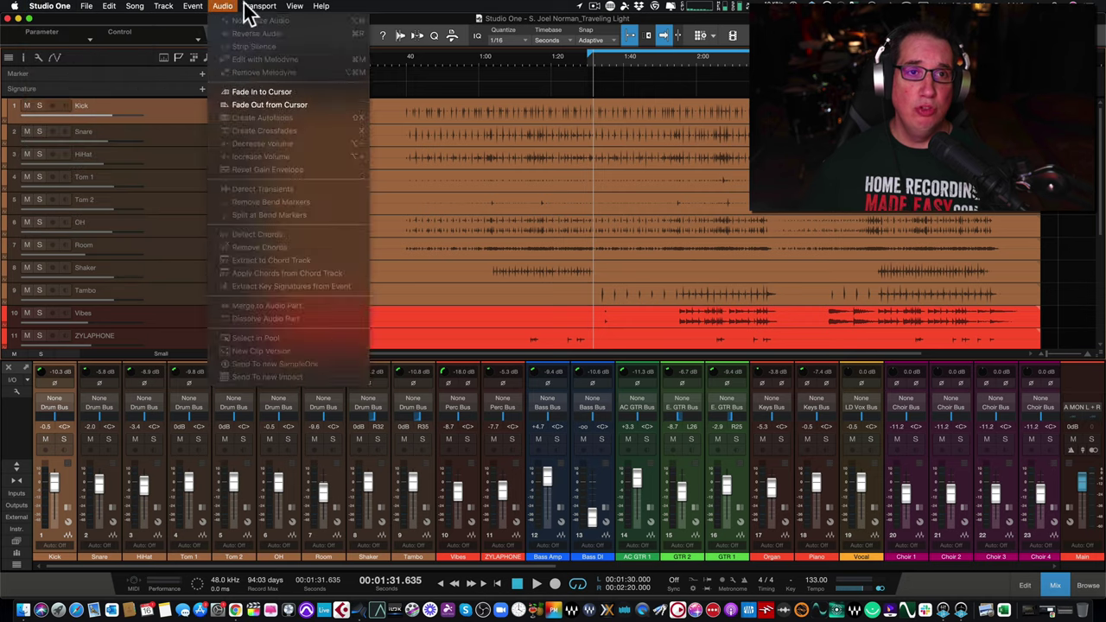
pyautogui.moveTo(293, 10)
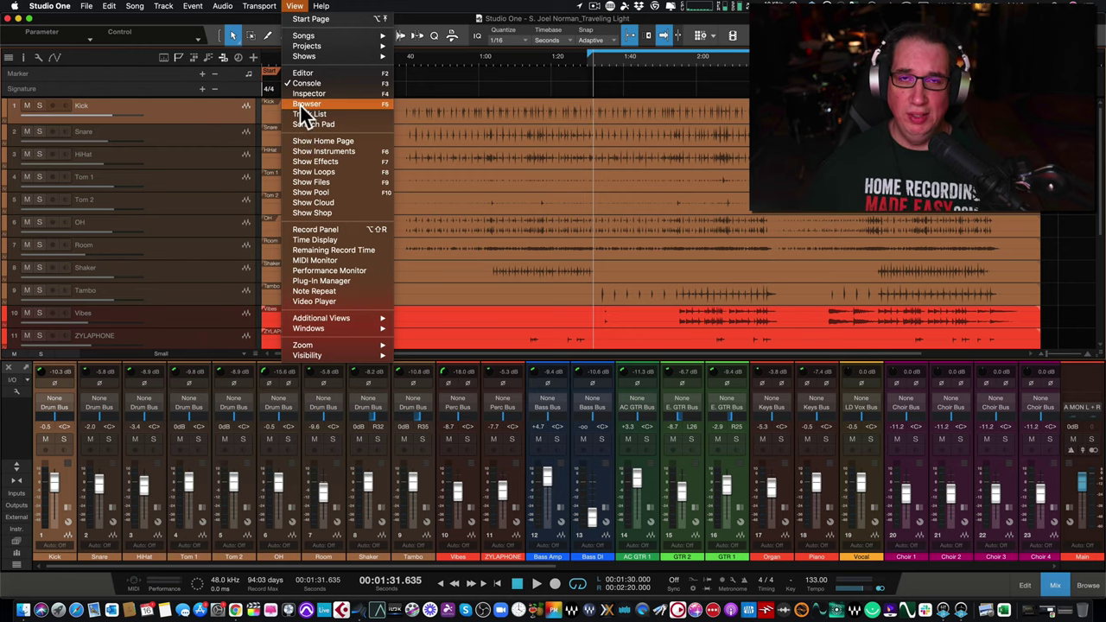
pyautogui.moveTo(57, 6)
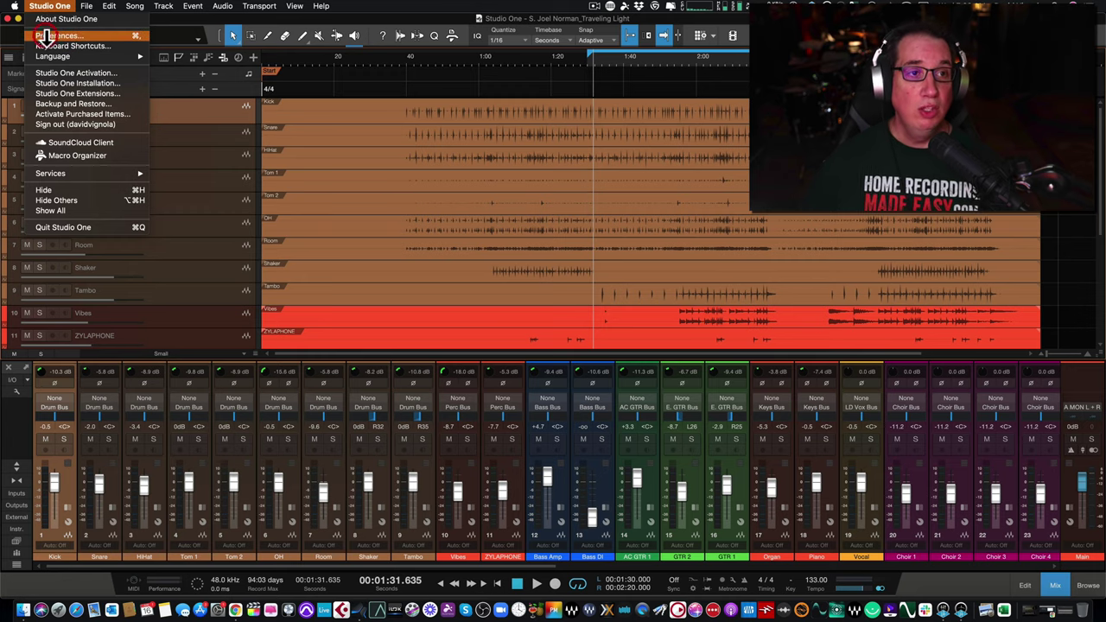
pyautogui.click(45, 37)
pyautogui.moveTo(441, 30); pyautogui.dragTo(420, 37)
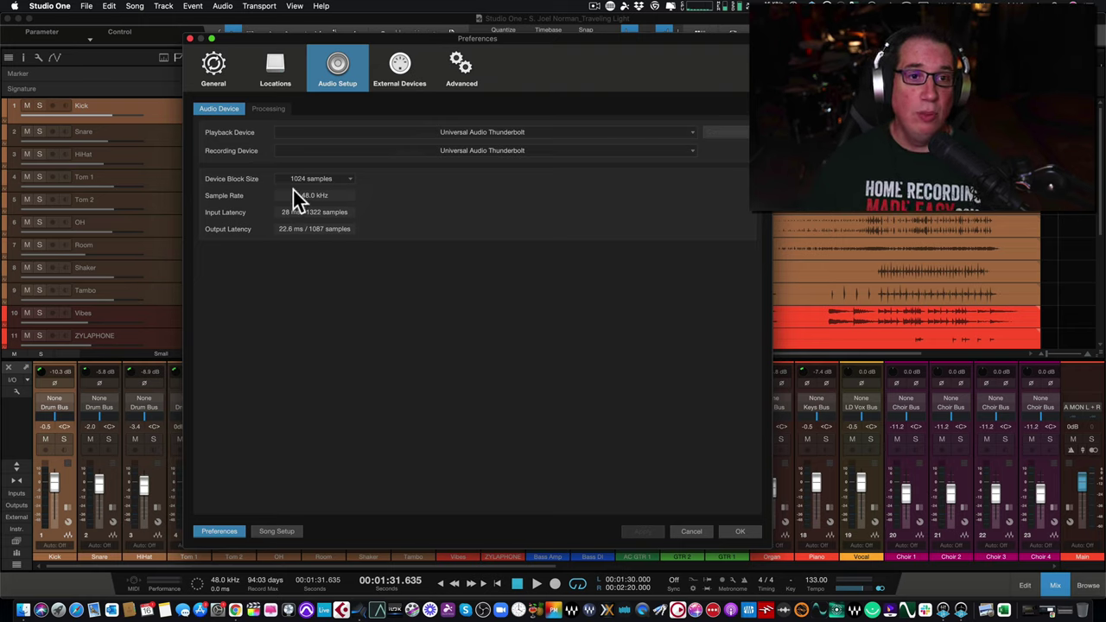
pyautogui.click(275, 69)
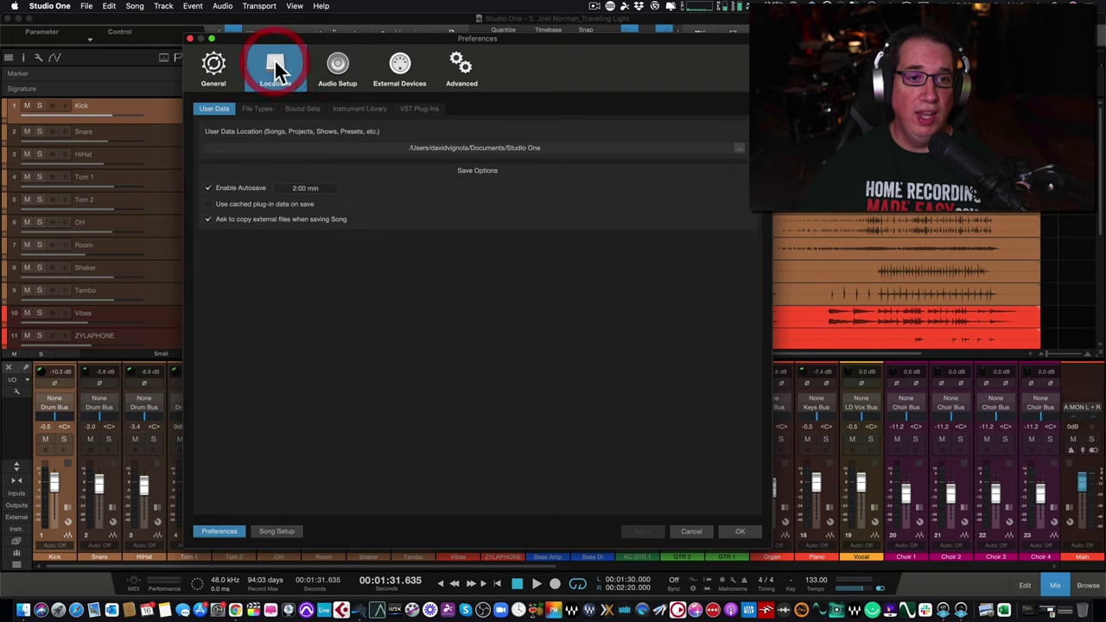
pyautogui.click(256, 106)
pyautogui.click(215, 105)
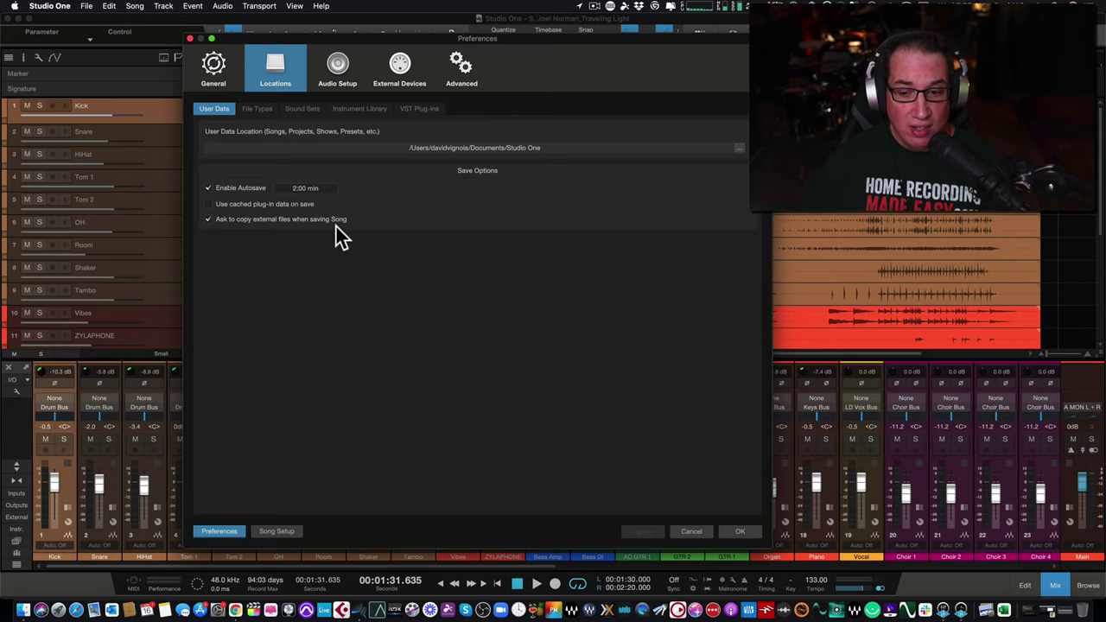
pyautogui.click(736, 531)
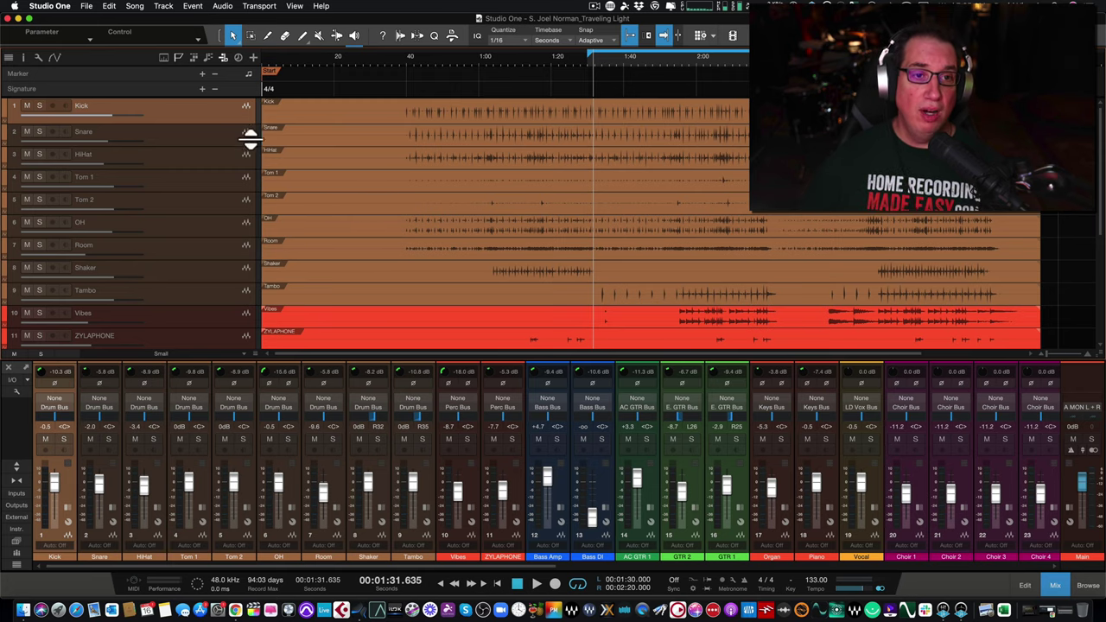
# - Narrow the track header column and minimize the song window to return to Finder
pyautogui.moveTo(264, 120); pyautogui.dragTo(198, 119)
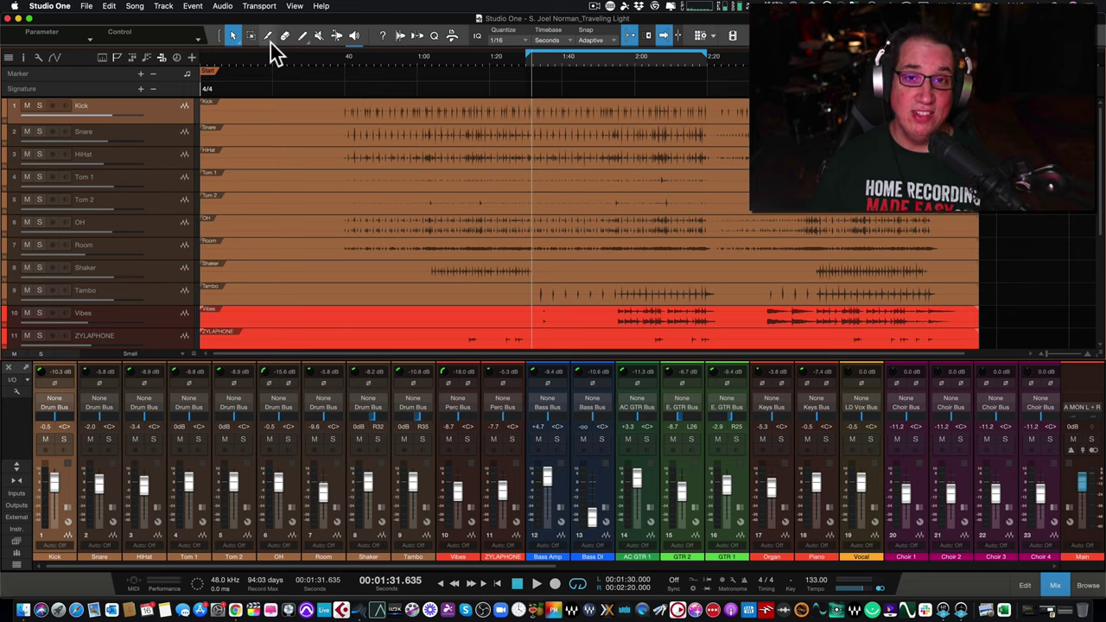
pyautogui.click(18, 18)
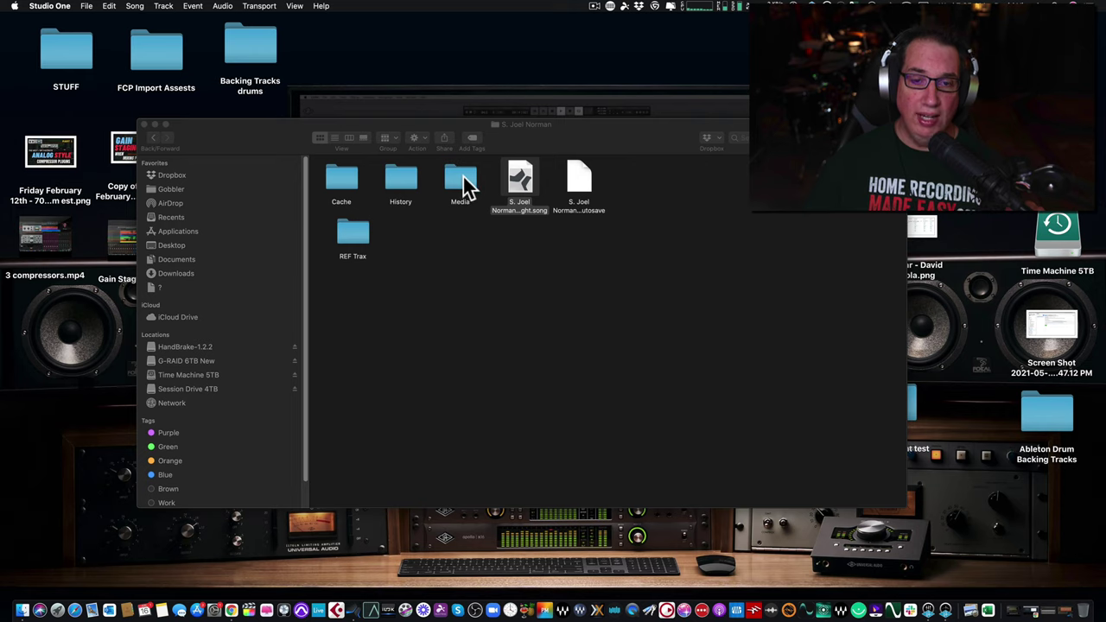
# - Open the song's Media folder to examine its WAV files and return to the song folder
pyautogui.click(463, 178)
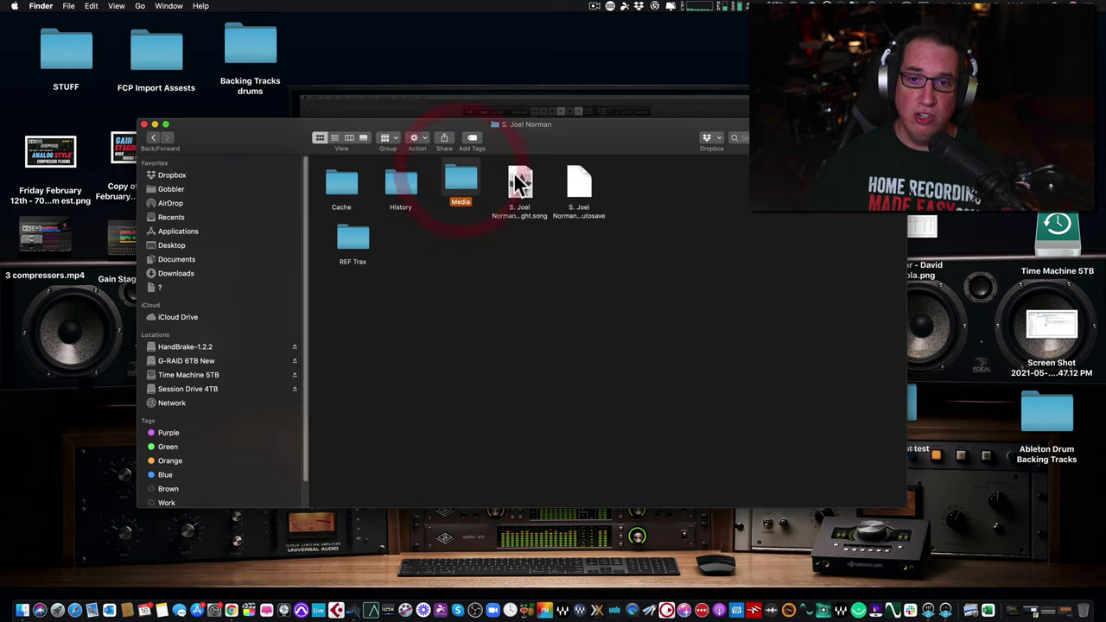
pyautogui.doubleClick(458, 184)
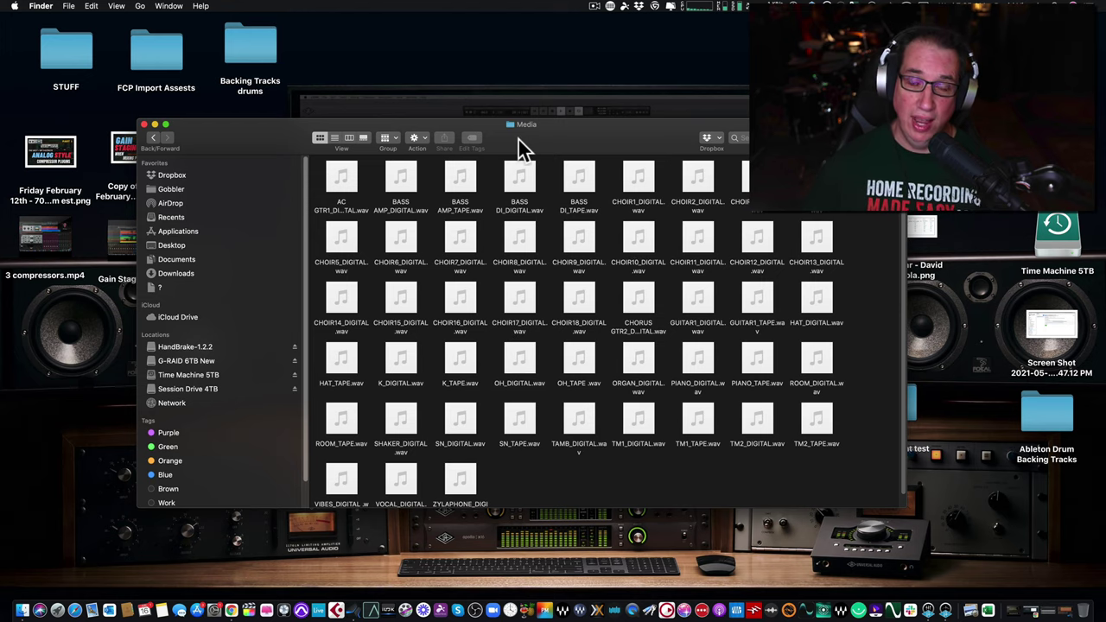
pyautogui.moveTo(518, 140); pyautogui.dragTo(514, 117)
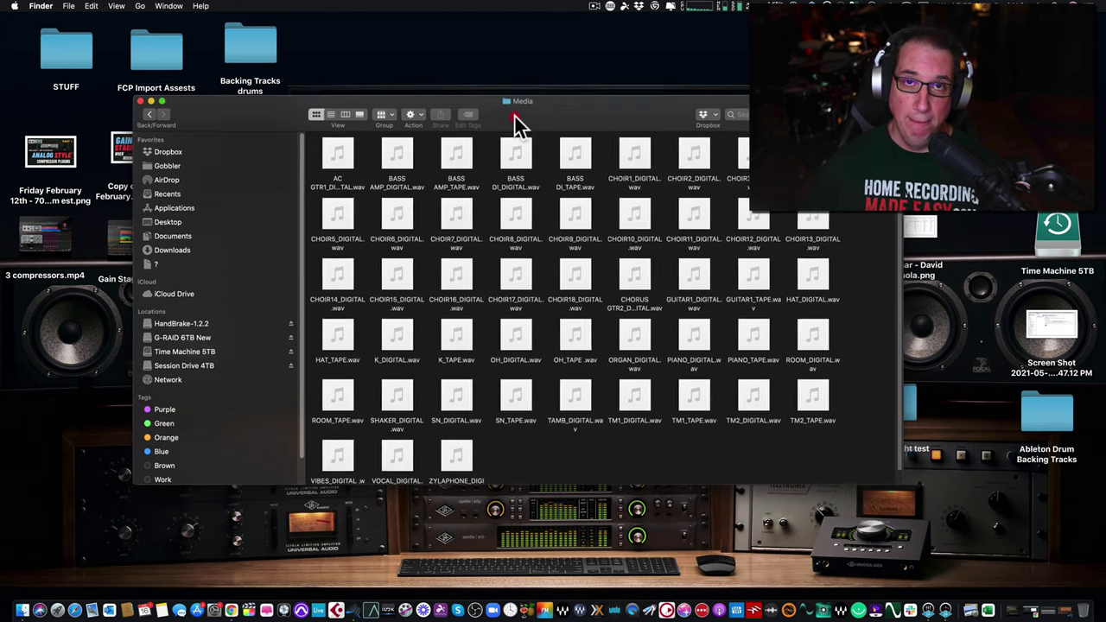
pyautogui.click(148, 114)
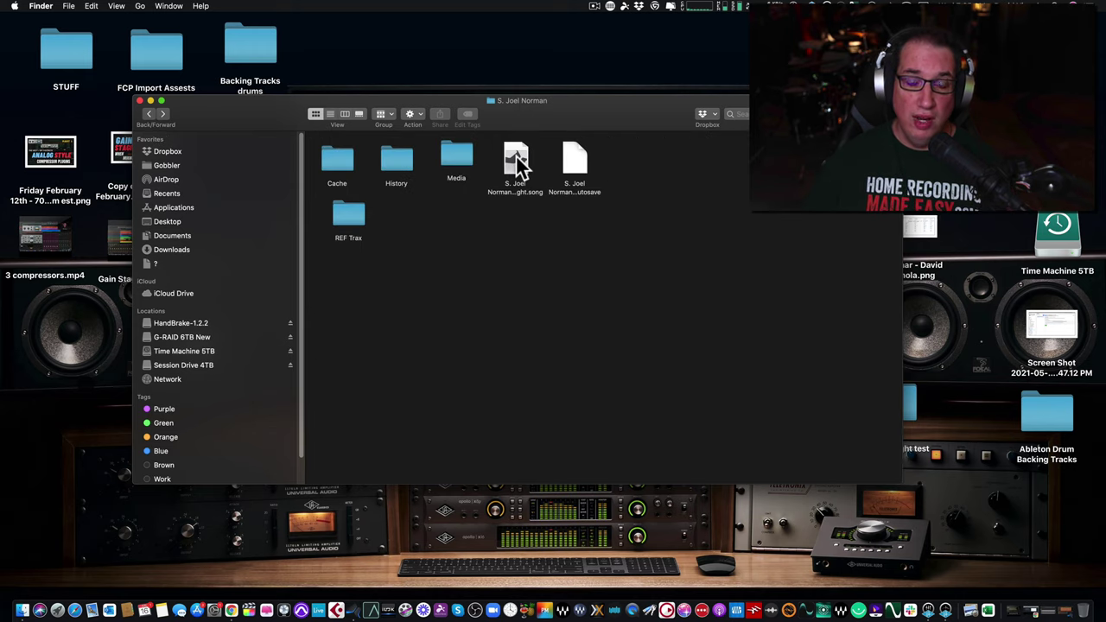
# - Select the Media folder beside the Traveling Light song file
pyautogui.click(454, 164)
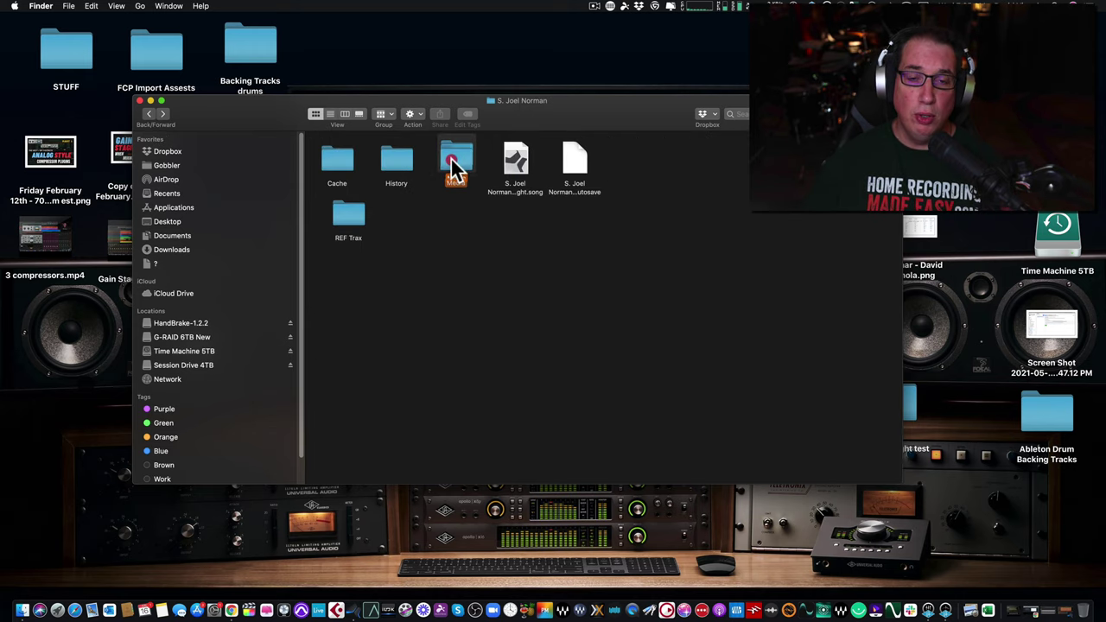
pyautogui.click(458, 157)
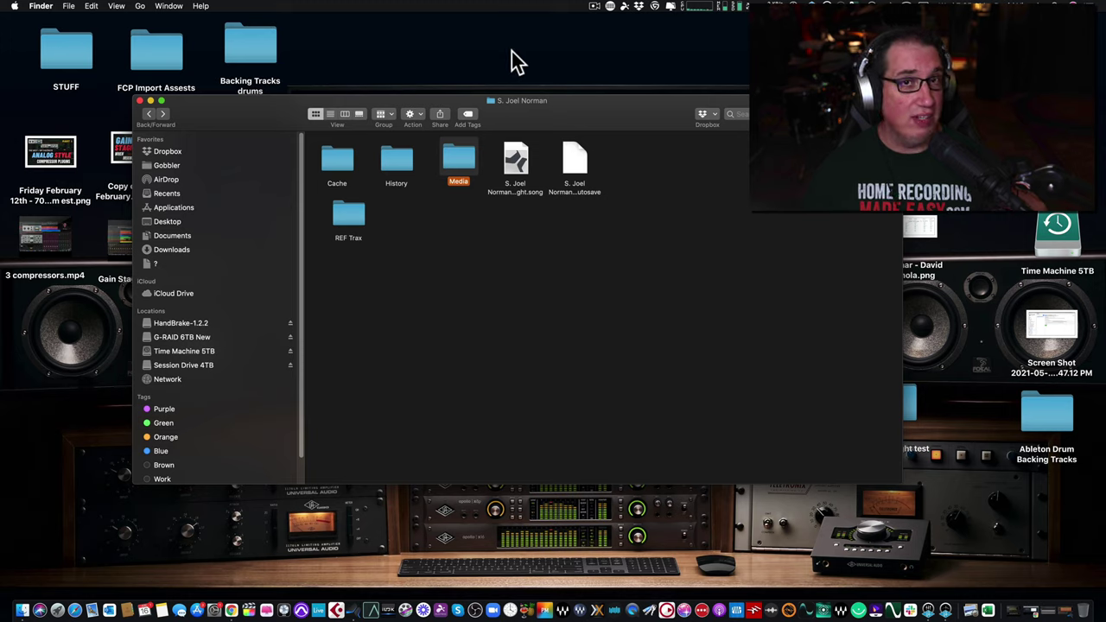
pyautogui.click(455, 171)
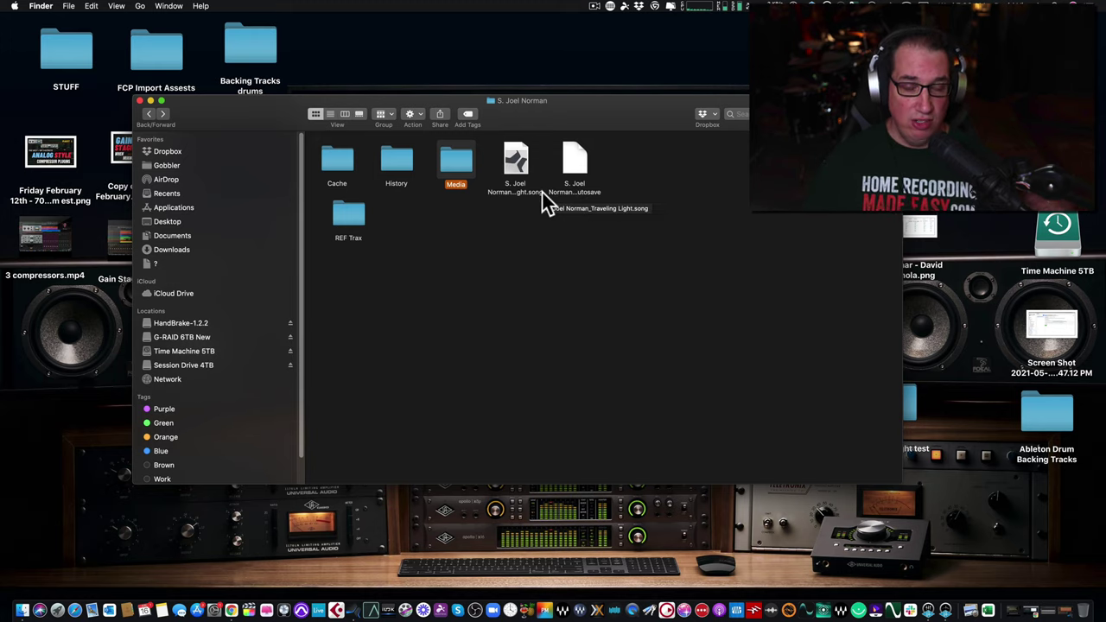
# - Restore the Studio One song window and examine the Locations save option for copying external files, closing the preferences without changes
pyautogui.click(1066, 605)
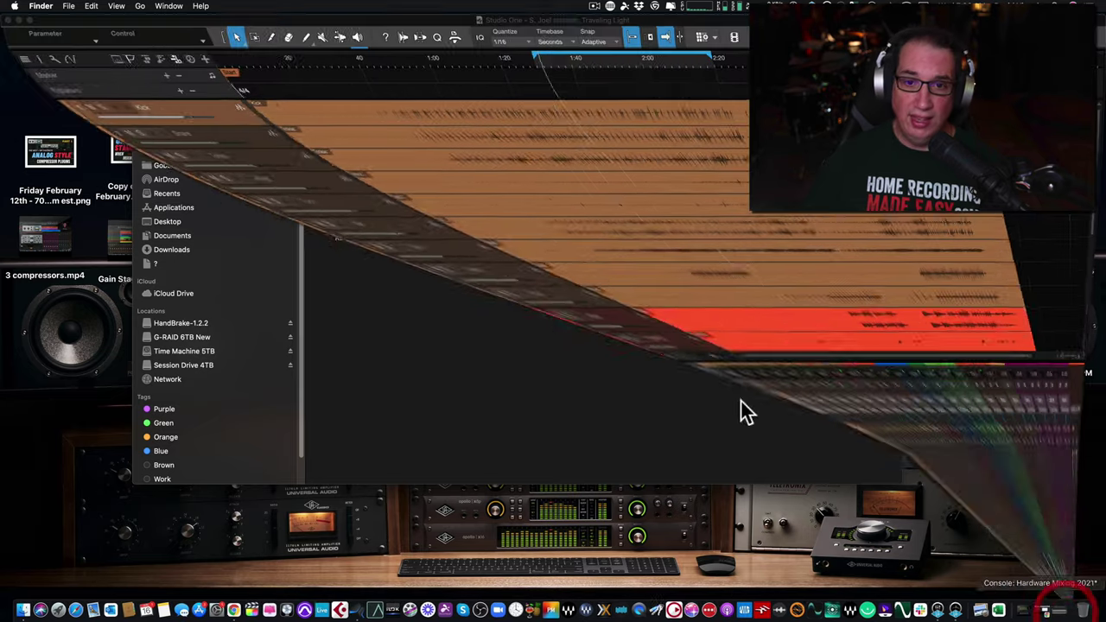
pyautogui.click(52, 7)
pyautogui.click(50, 32)
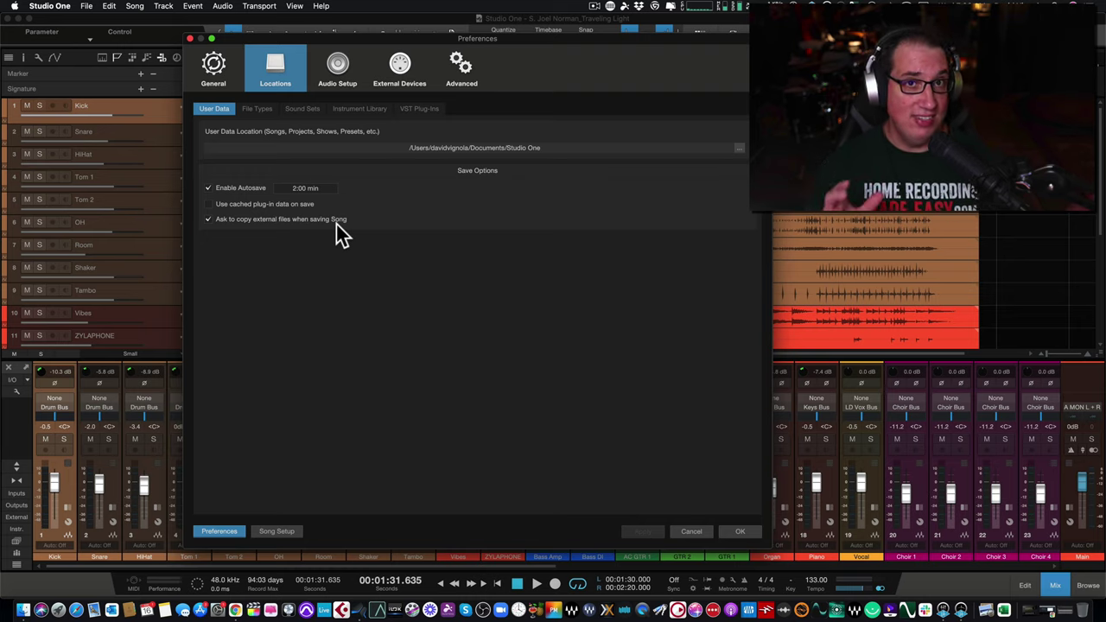
pyautogui.click(700, 533)
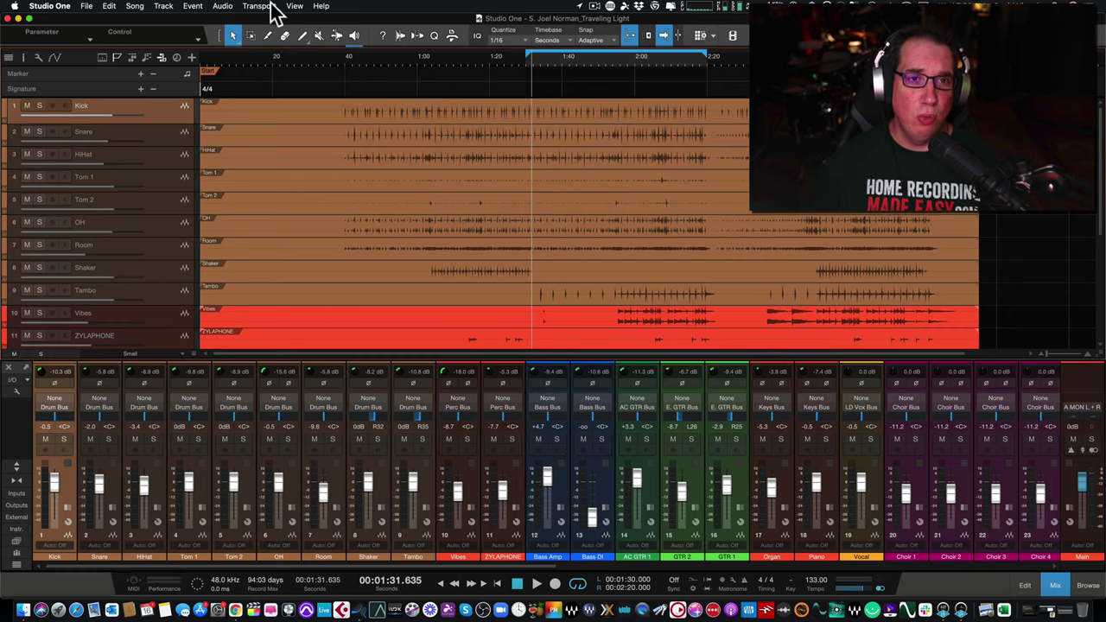
# - Recheck the User Data save options in the preferences, cancel the dialog and minimize the song window to return to Finder
pyautogui.click(61, 7)
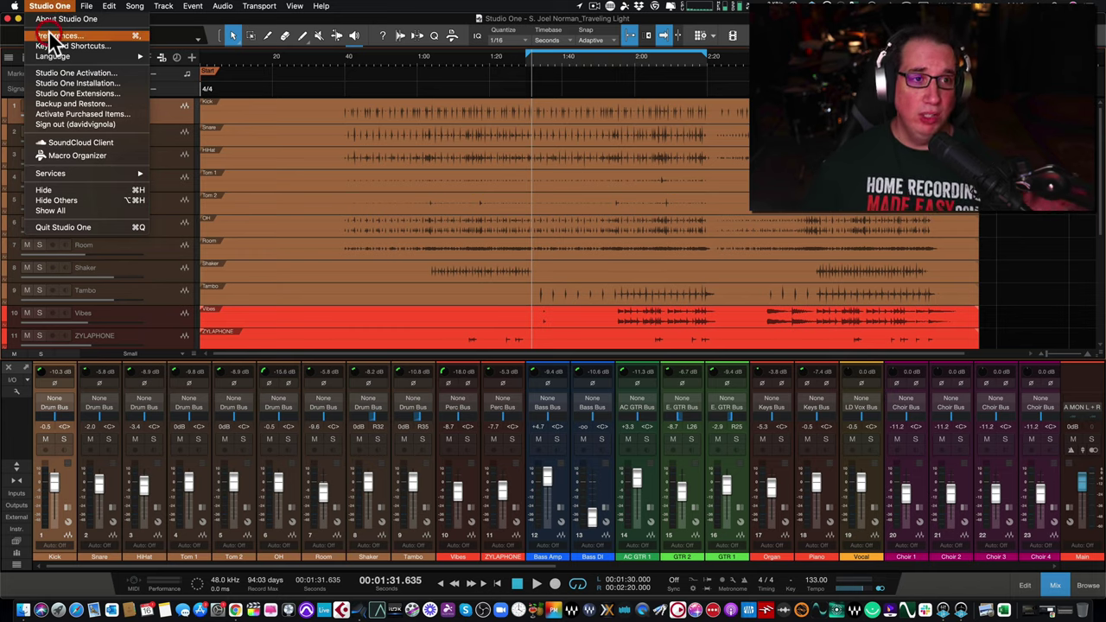
pyautogui.click(49, 35)
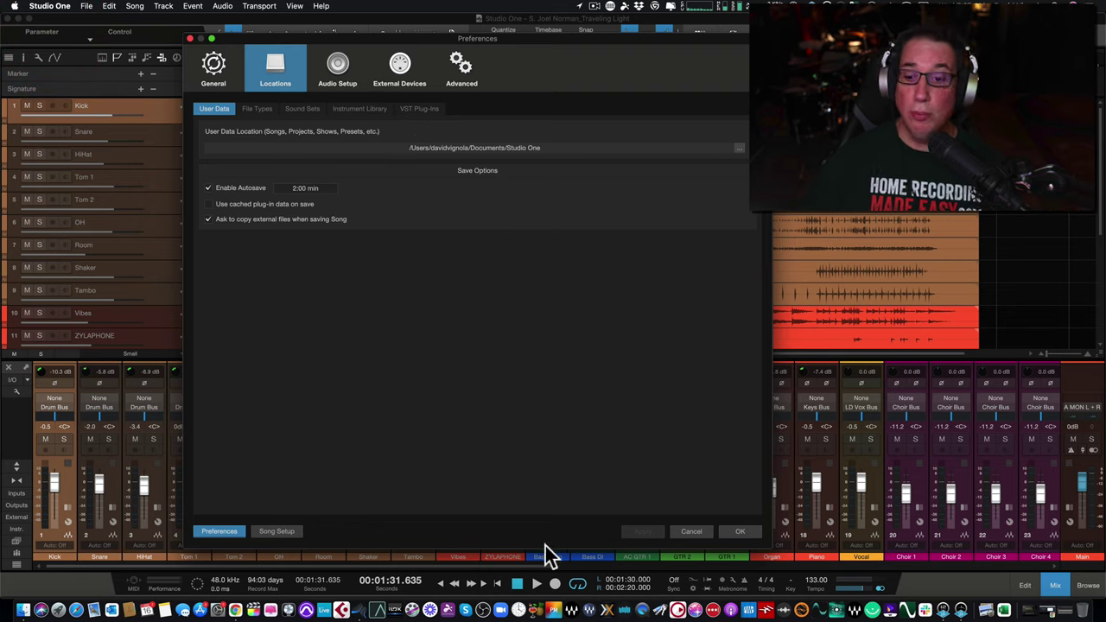
pyautogui.click(688, 532)
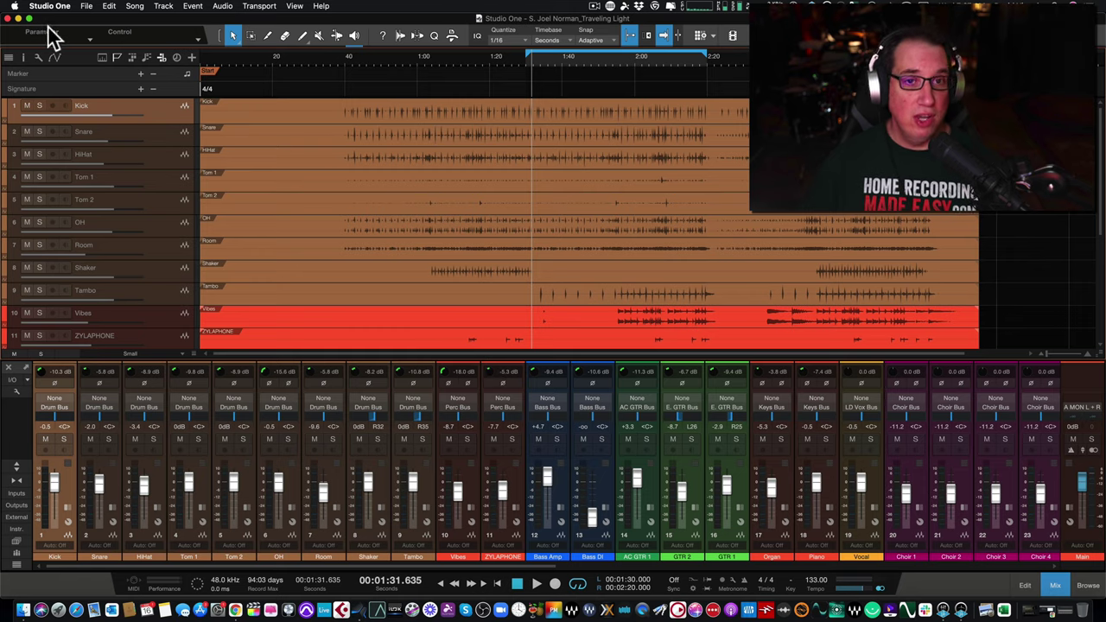
pyautogui.click(18, 18)
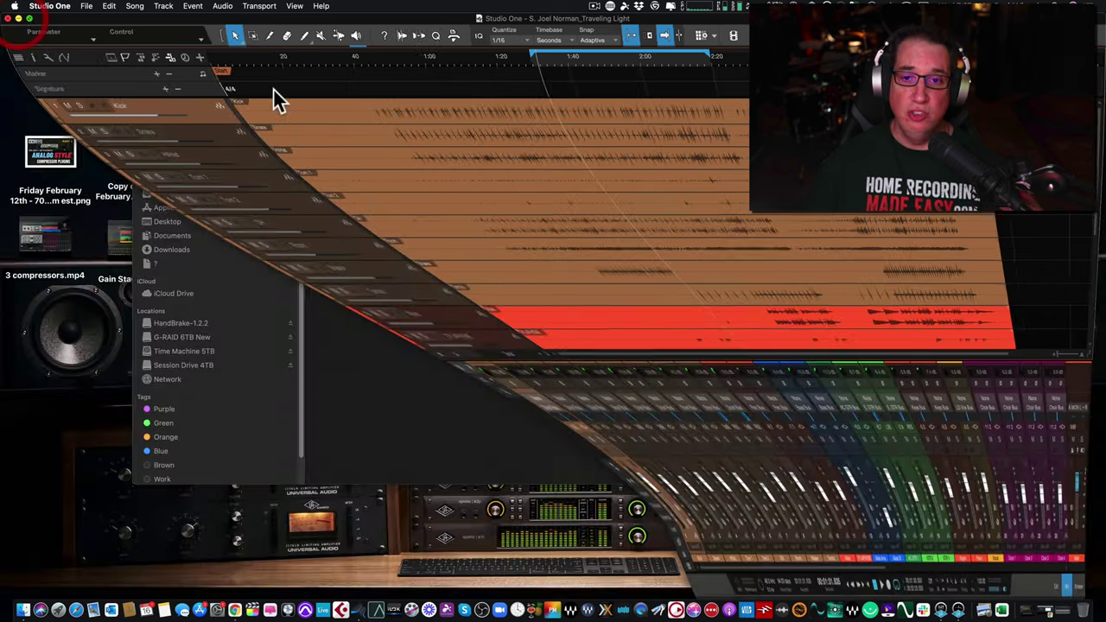
# - Review the WAV files in the song's Media folder, return to the song folder and shrink its window to expose the desktop
pyautogui.doubleClick(456, 164)
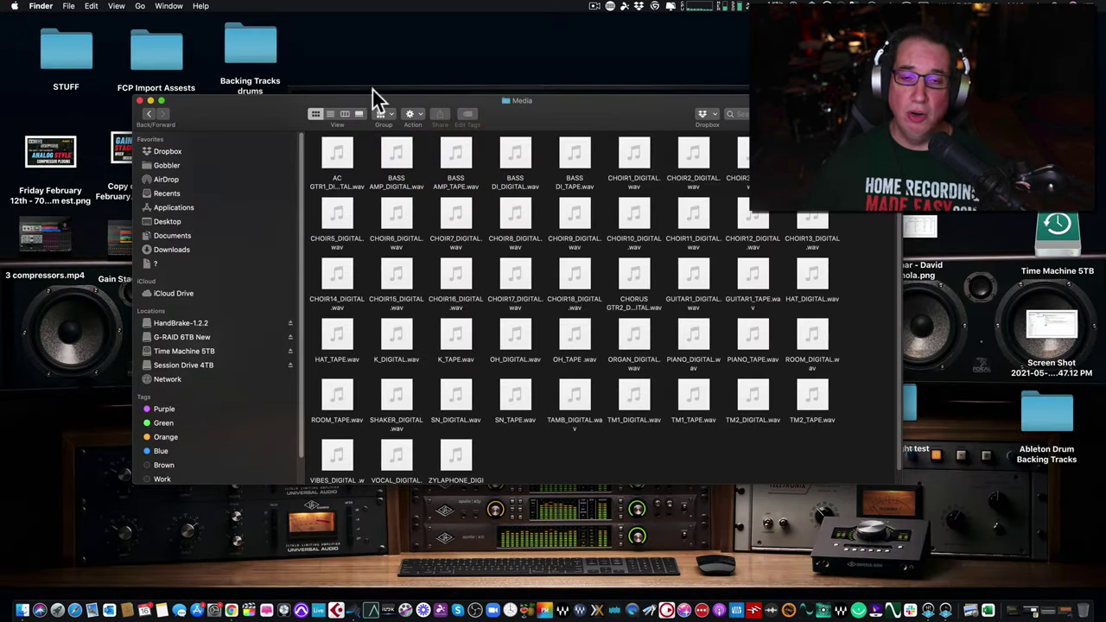
pyautogui.click(149, 114)
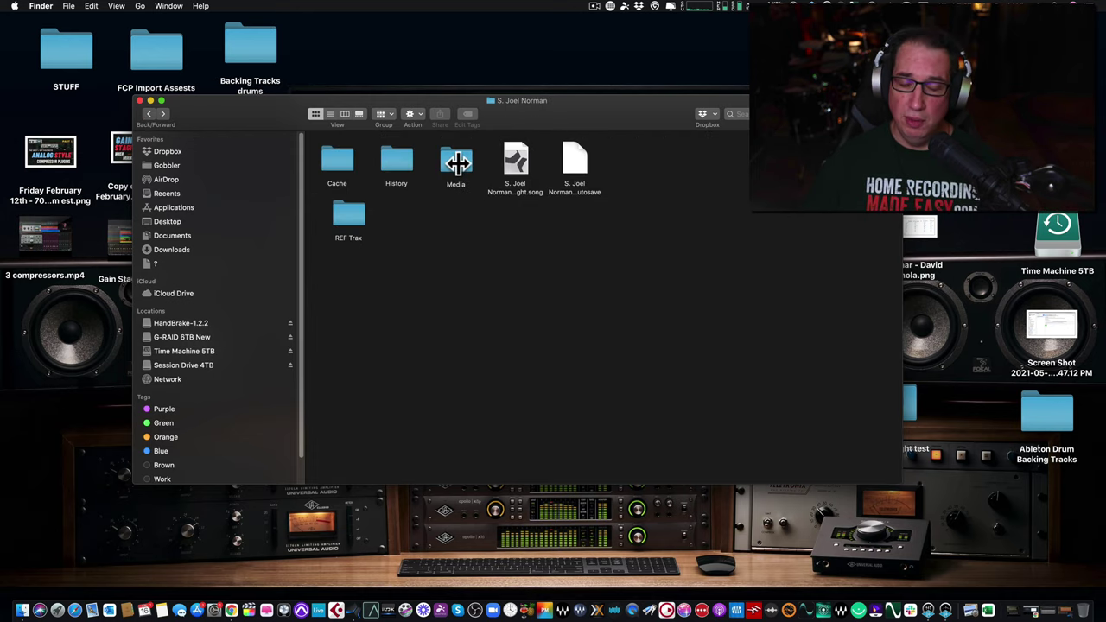
pyautogui.moveTo(511, 114); pyautogui.dragTo(499, 128)
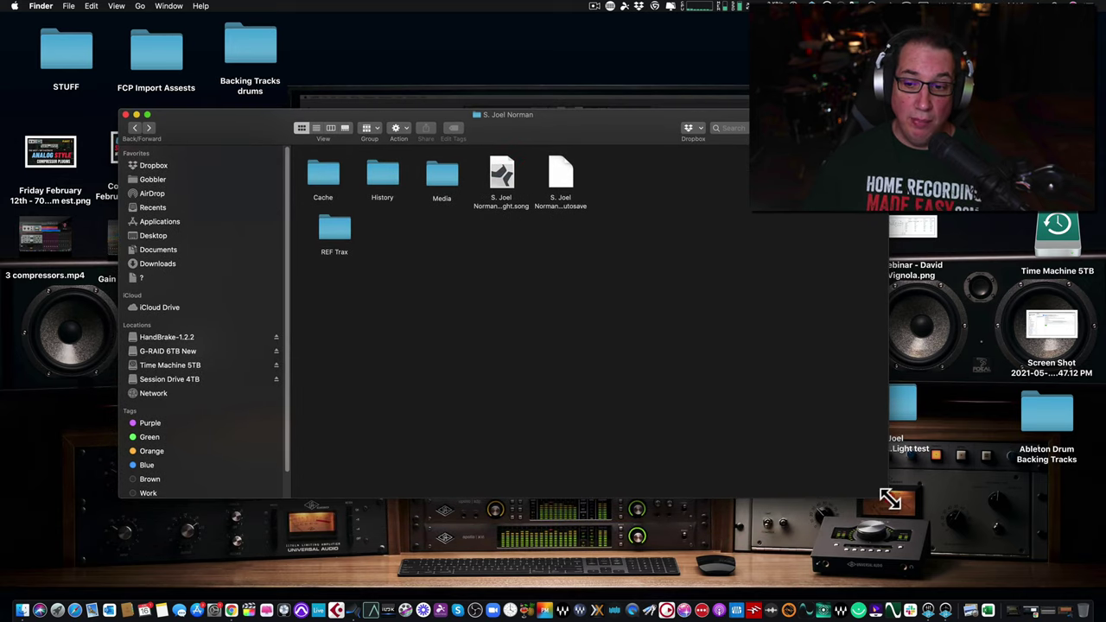
pyautogui.moveTo(890, 500); pyautogui.dragTo(723, 459)
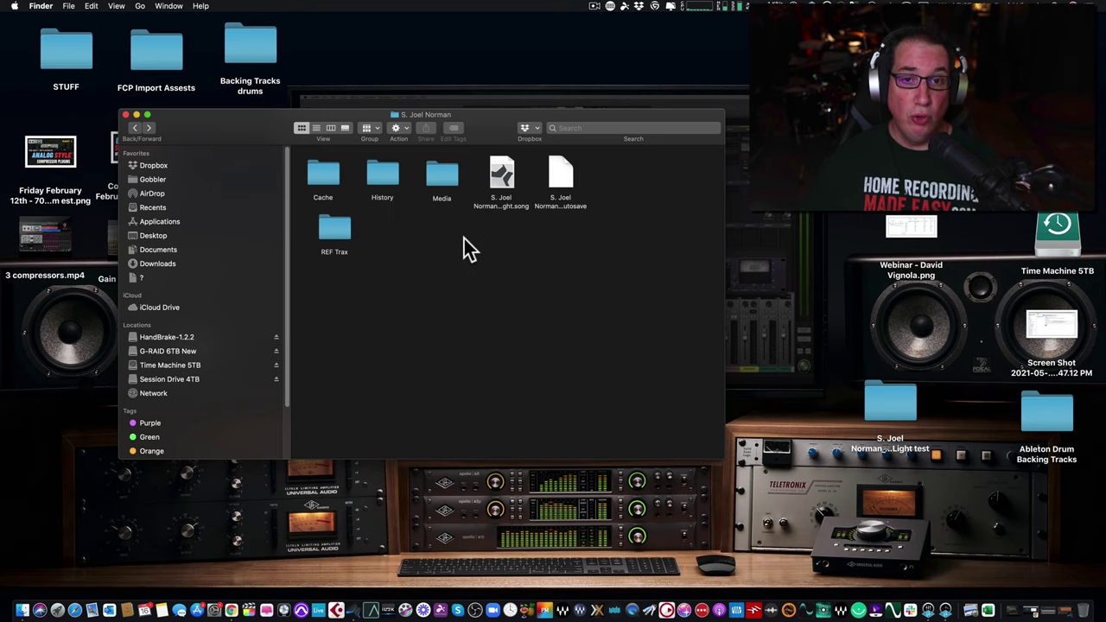
# - Copy only the Traveling Light song file onto the desktop and place it beside the Light test folder
pyautogui.click(501, 177)
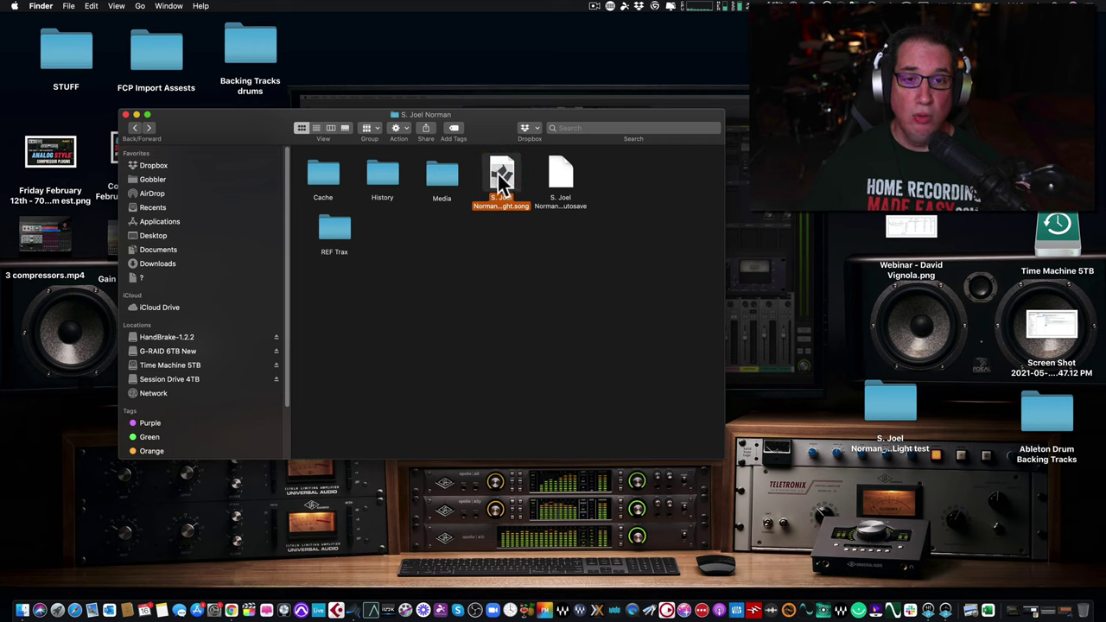
pyautogui.rightClick(502, 176)
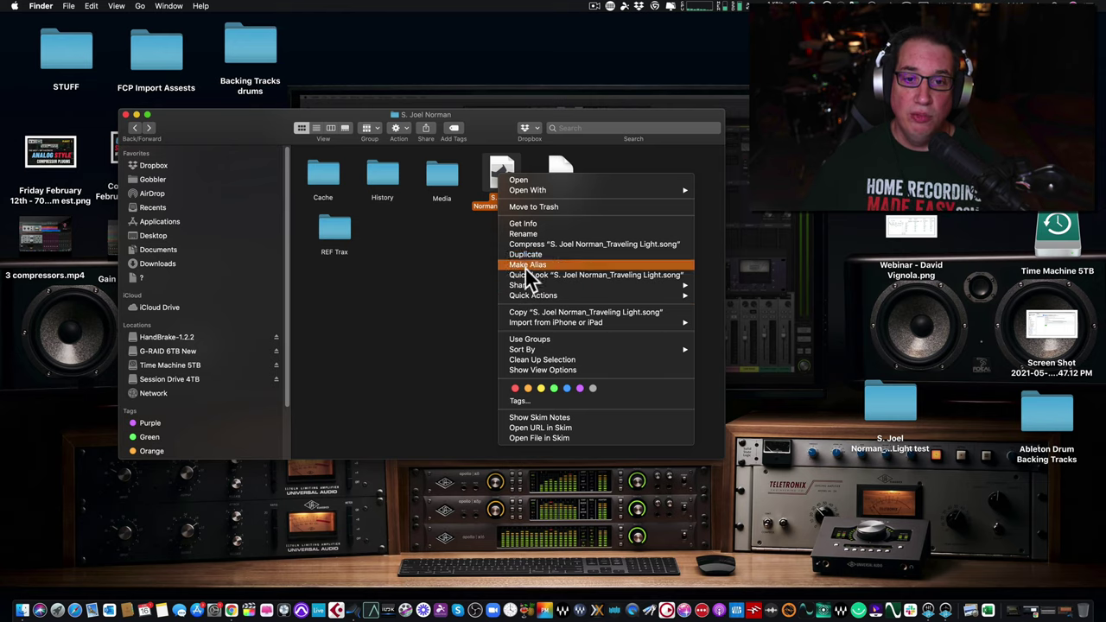
pyautogui.click(529, 312)
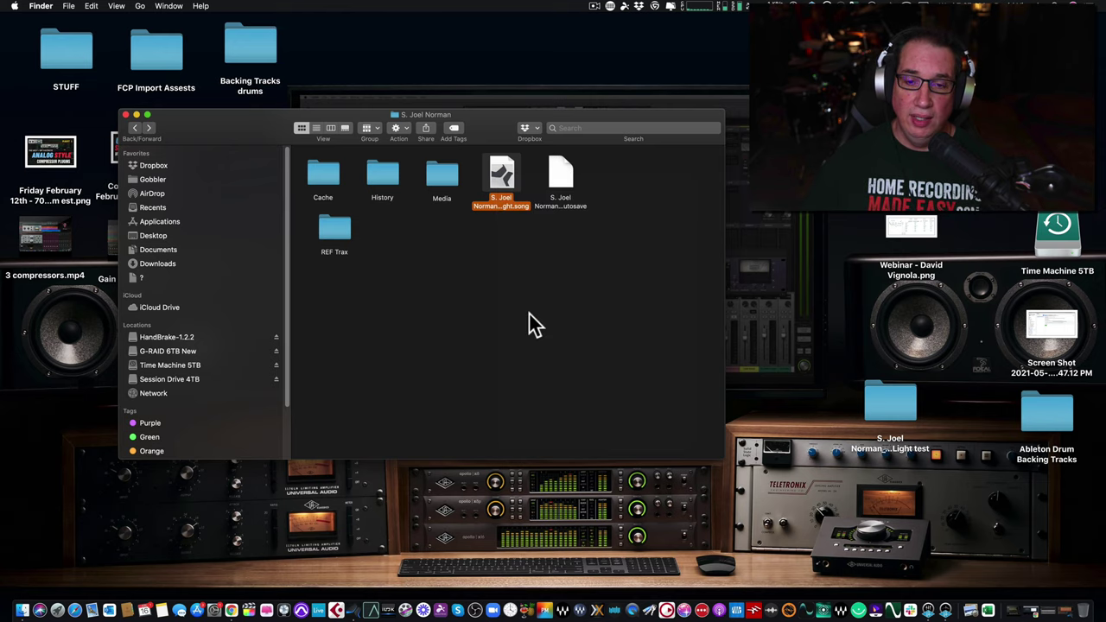
pyautogui.moveTo(503, 111); pyautogui.dragTo(422, 127)
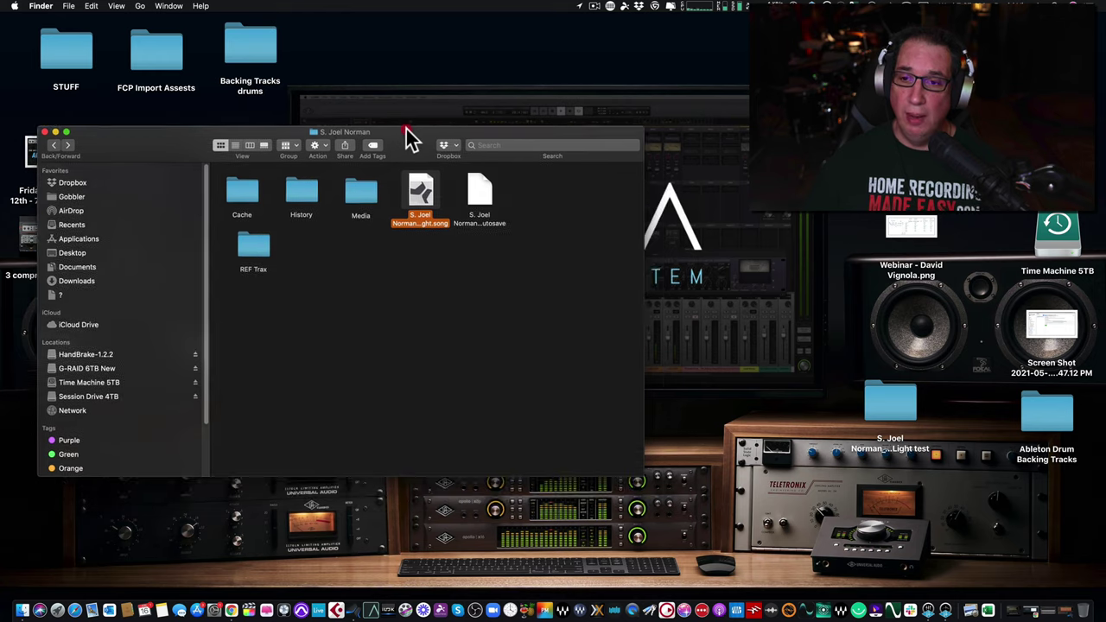
pyautogui.rightClick(715, 433)
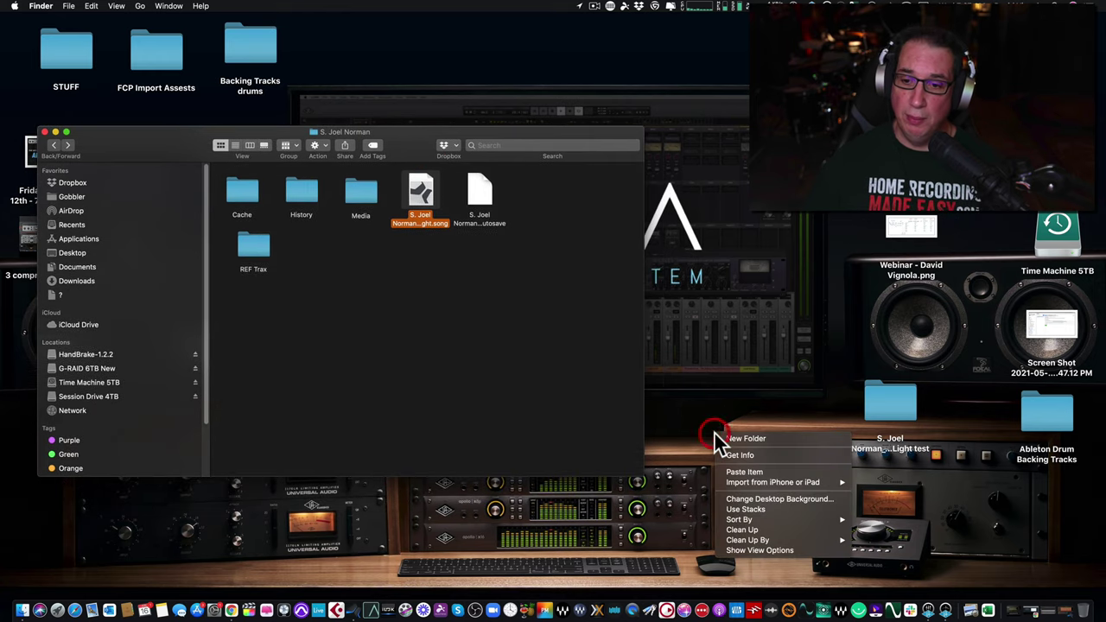
pyautogui.click(730, 477)
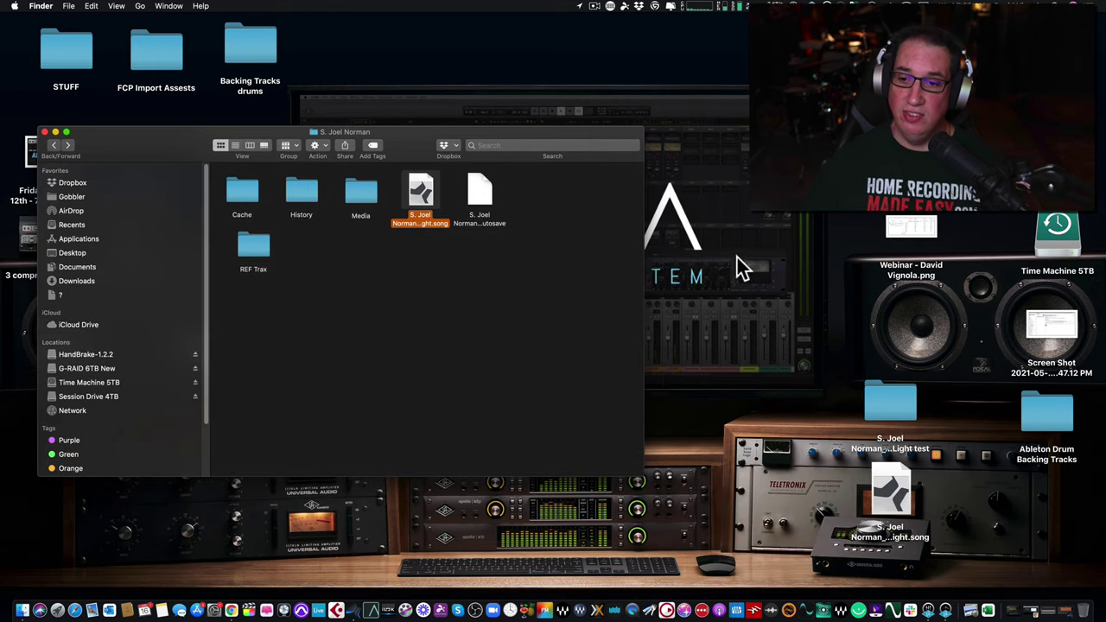
pyautogui.moveTo(895, 497); pyautogui.dragTo(765, 407)
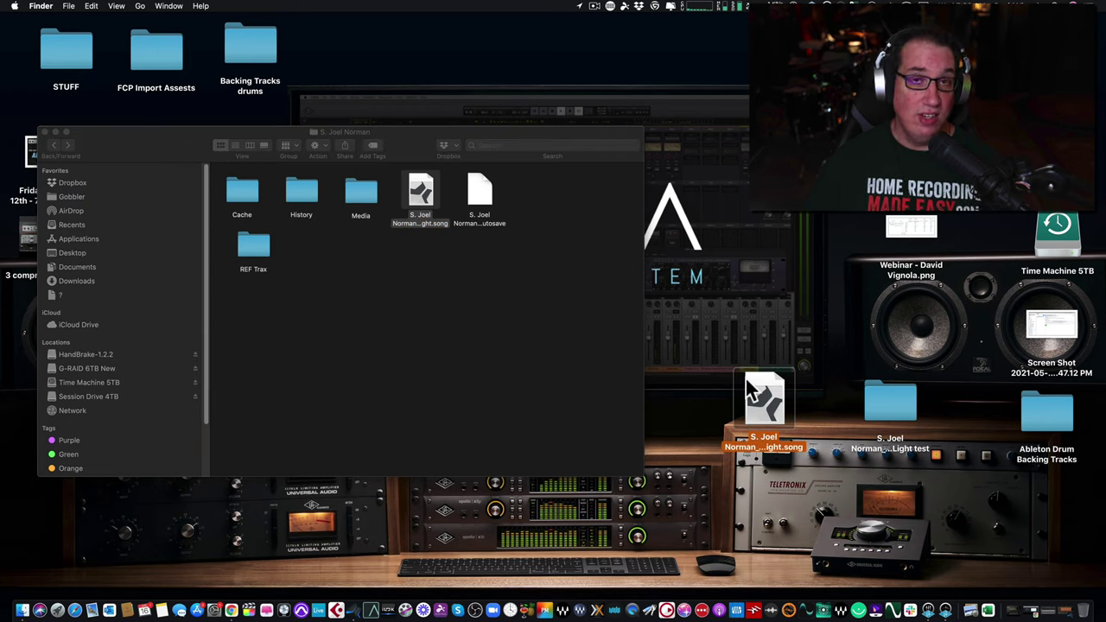
# - Move the desktop copy of the Traveling Light song file to the Trash and reposition the song folder window
pyautogui.moveTo(403, 149); pyautogui.dragTo(439, 128)
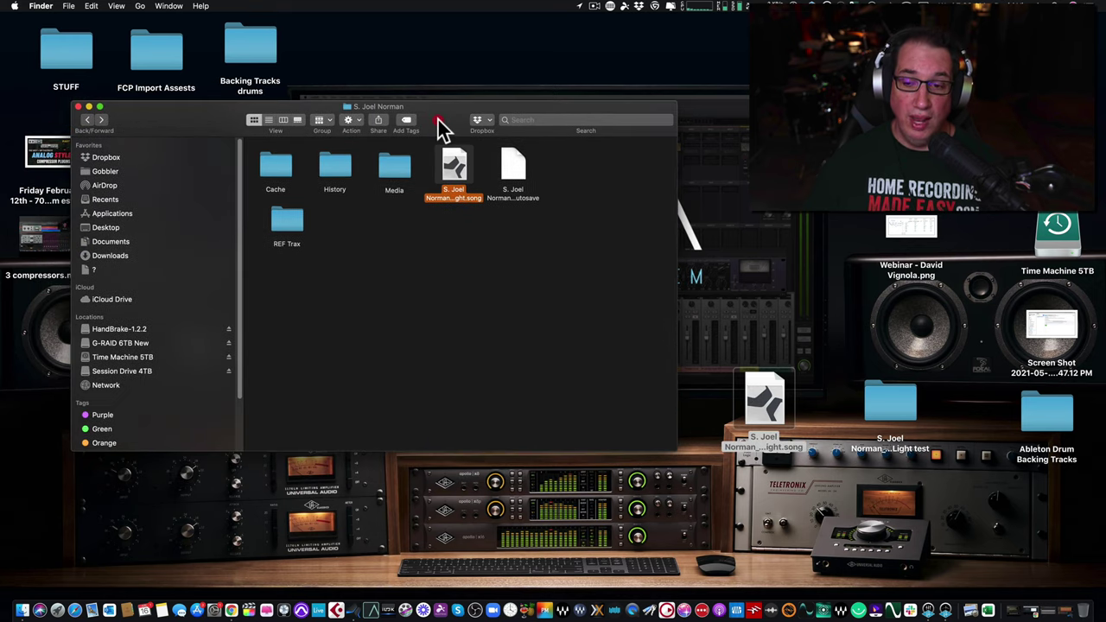
pyautogui.rightClick(767, 393)
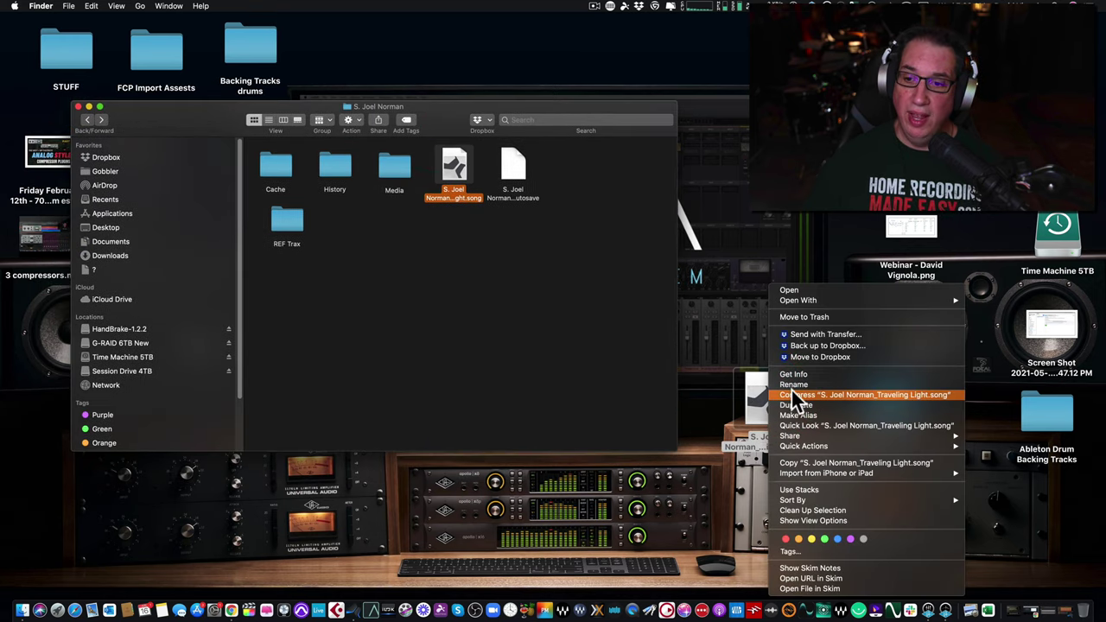
pyautogui.click(802, 318)
pyautogui.moveTo(438, 123); pyautogui.dragTo(537, 148)
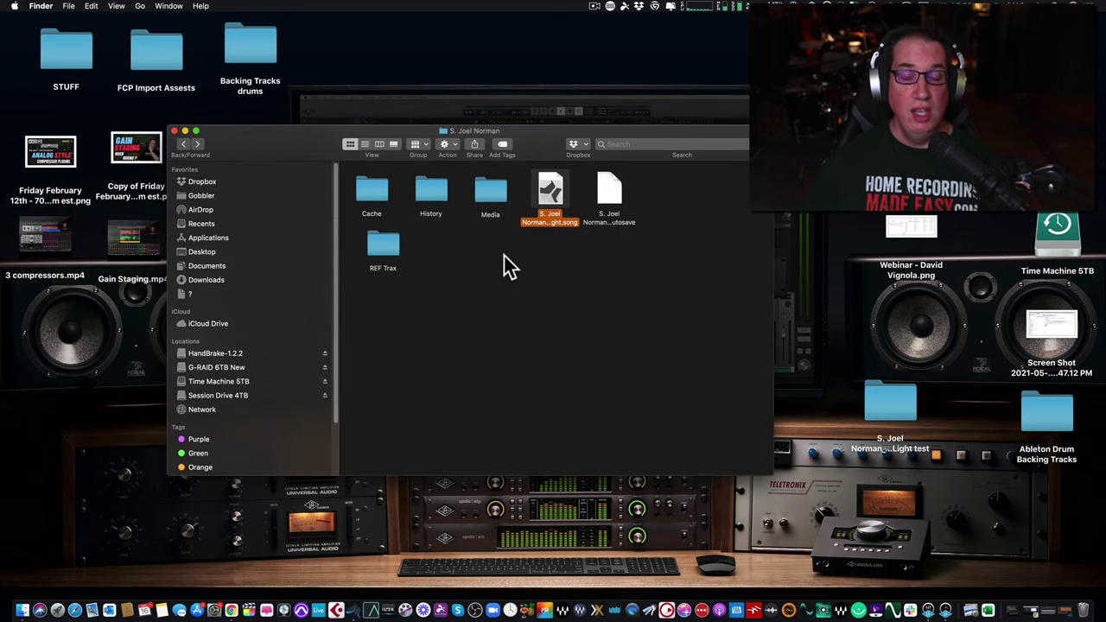
# - Group the History and Media folders beside the song file in a lower row, and set the REF Trax folder apart near the autosave file
pyautogui.moveTo(549, 192); pyautogui.dragTo(540, 278)
pyautogui.moveTo(490, 195); pyautogui.dragTo(470, 287)
pyautogui.moveTo(443, 207); pyautogui.dragTo(424, 289)
pyautogui.moveTo(377, 205); pyautogui.dragTo(381, 303)
pyautogui.moveTo(392, 245); pyautogui.dragTo(710, 183)
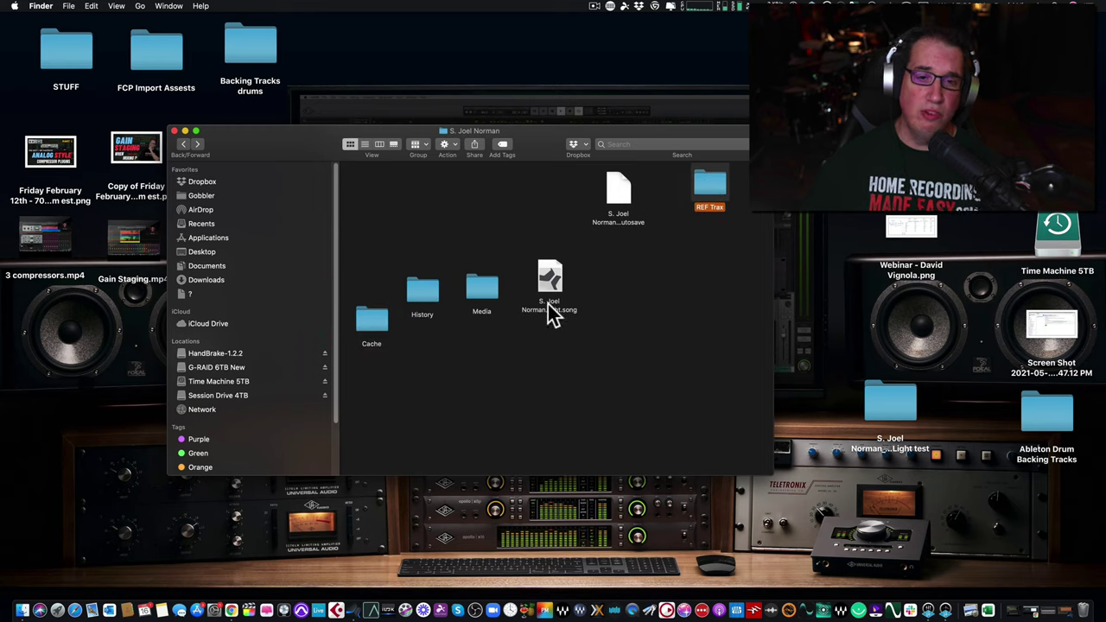
pyautogui.moveTo(490, 294); pyautogui.dragTo(512, 282)
pyautogui.moveTo(430, 293); pyautogui.dragTo(462, 278)
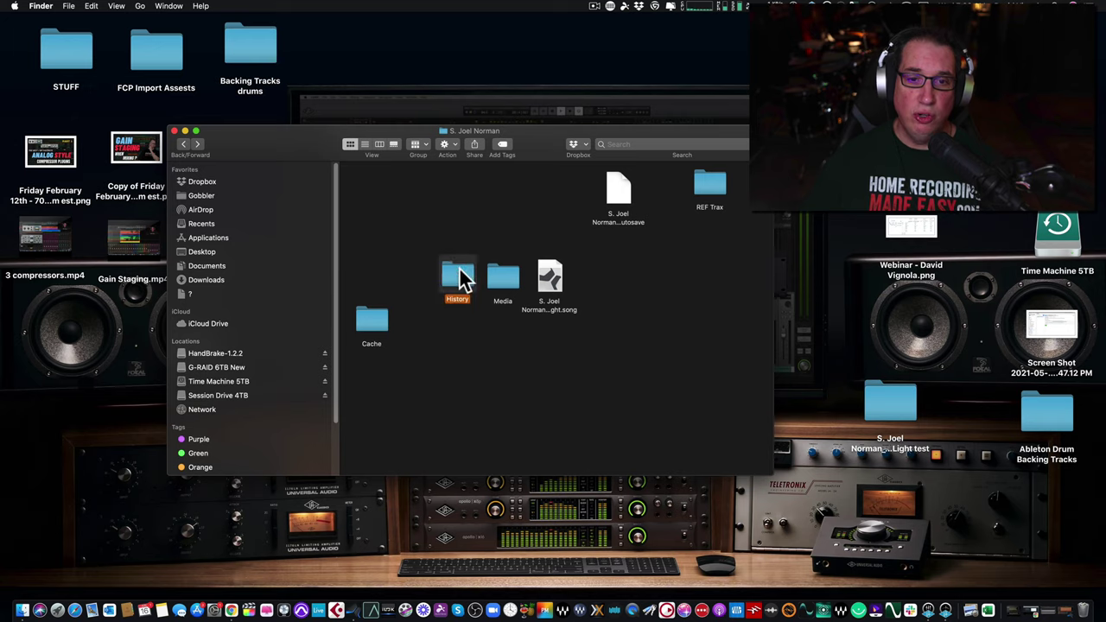
# - Examine the contents of the History and Cache folders, including the Images subfolder, and line up Cache with the grouped items
pyautogui.doubleClick(461, 276)
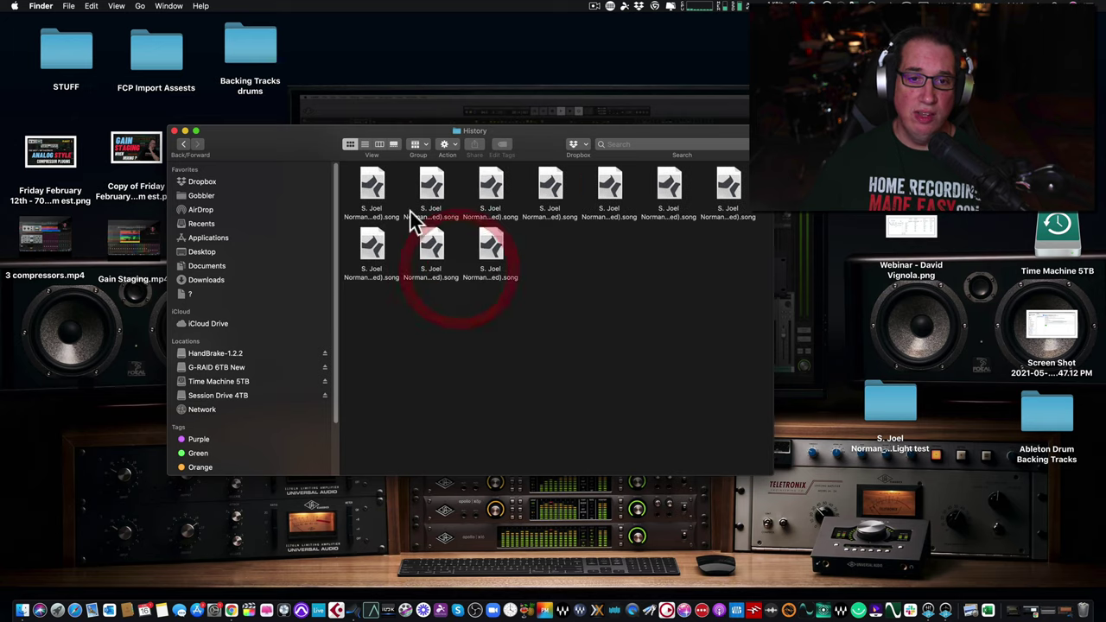
pyautogui.click(182, 144)
pyautogui.moveTo(365, 316); pyautogui.dragTo(388, 260)
pyautogui.doubleClick(381, 273)
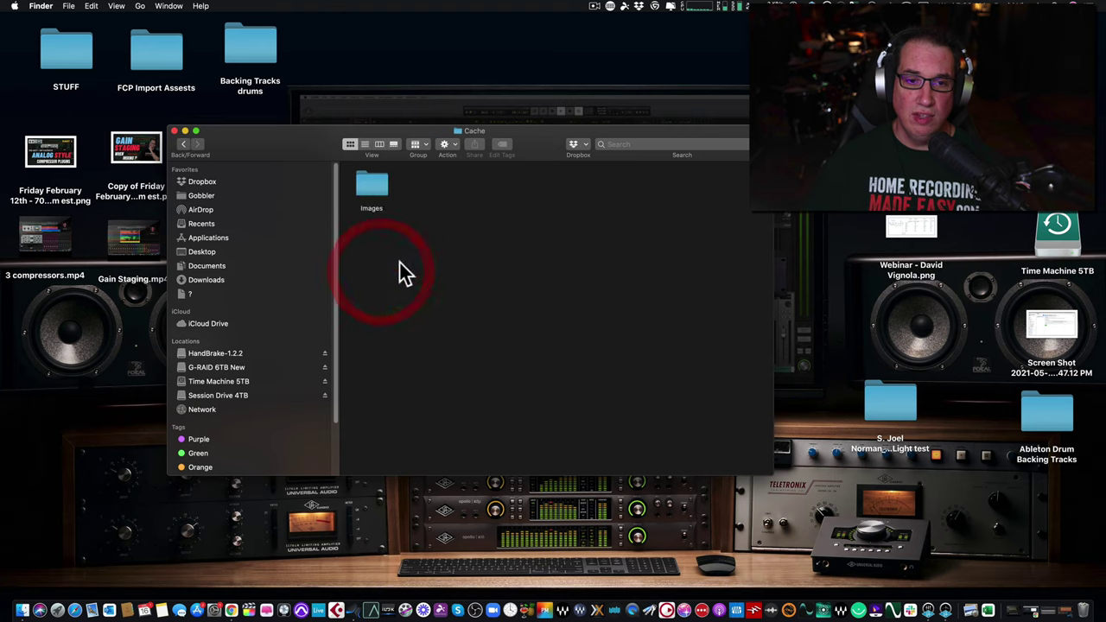
pyautogui.doubleClick(370, 186)
pyautogui.click(180, 143)
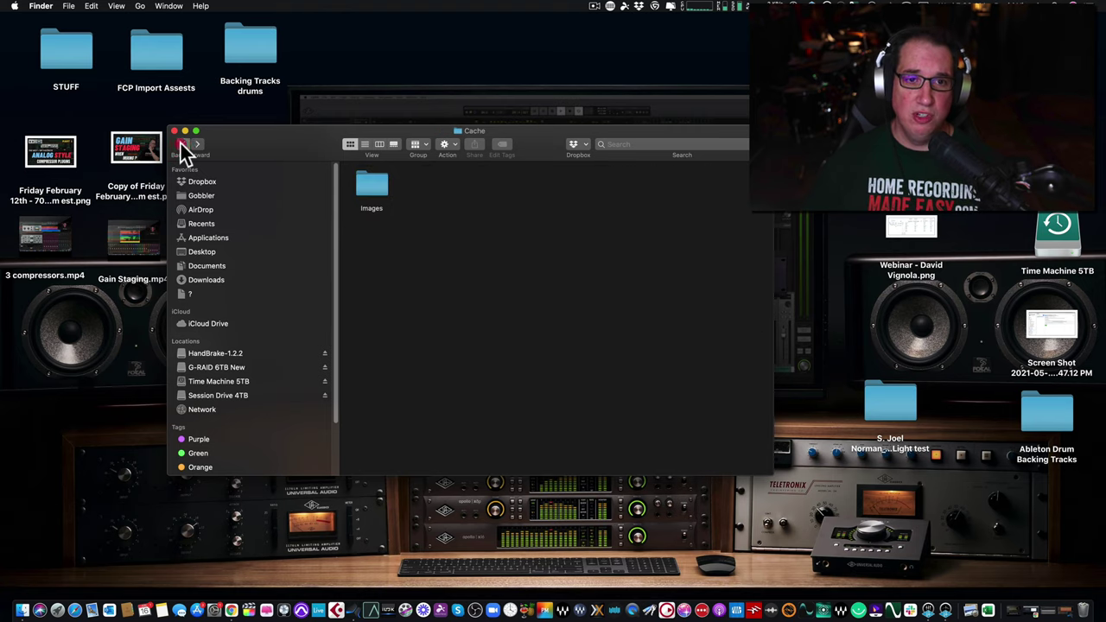
pyautogui.click(180, 143)
# - Select the Cache, History and Media folders together with the Traveling Light song file as one set
pyautogui.moveTo(372, 247); pyautogui.dragTo(588, 312)
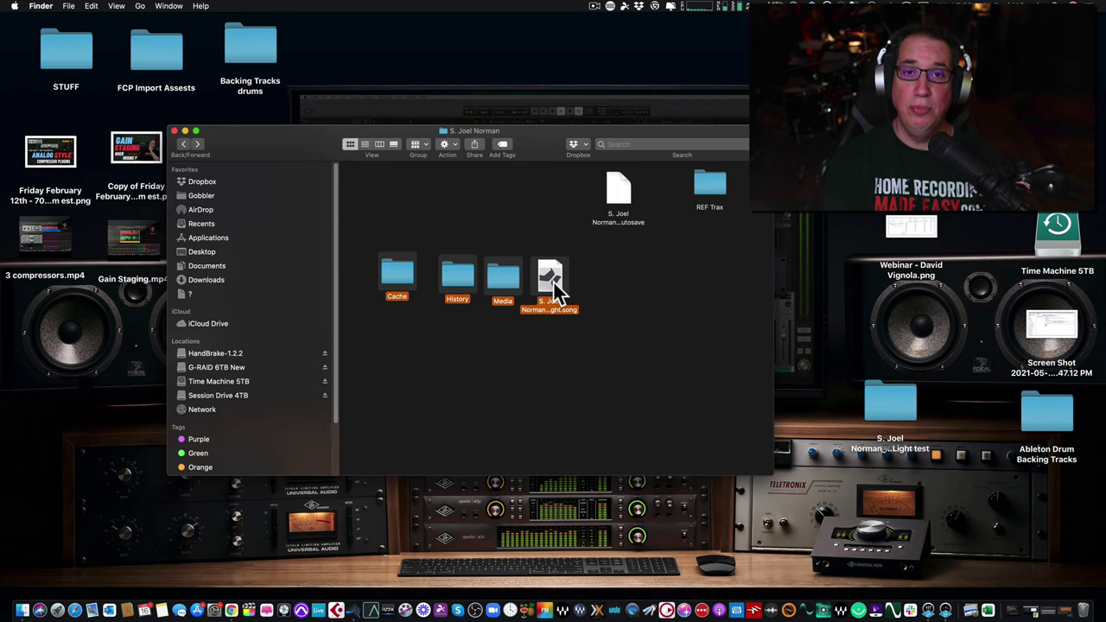
pyautogui.moveTo(553, 290)
pyautogui.mouseDown()
pyautogui.moveTo(539, 261)
pyautogui.moveTo(553, 279)
pyautogui.mouseUp()
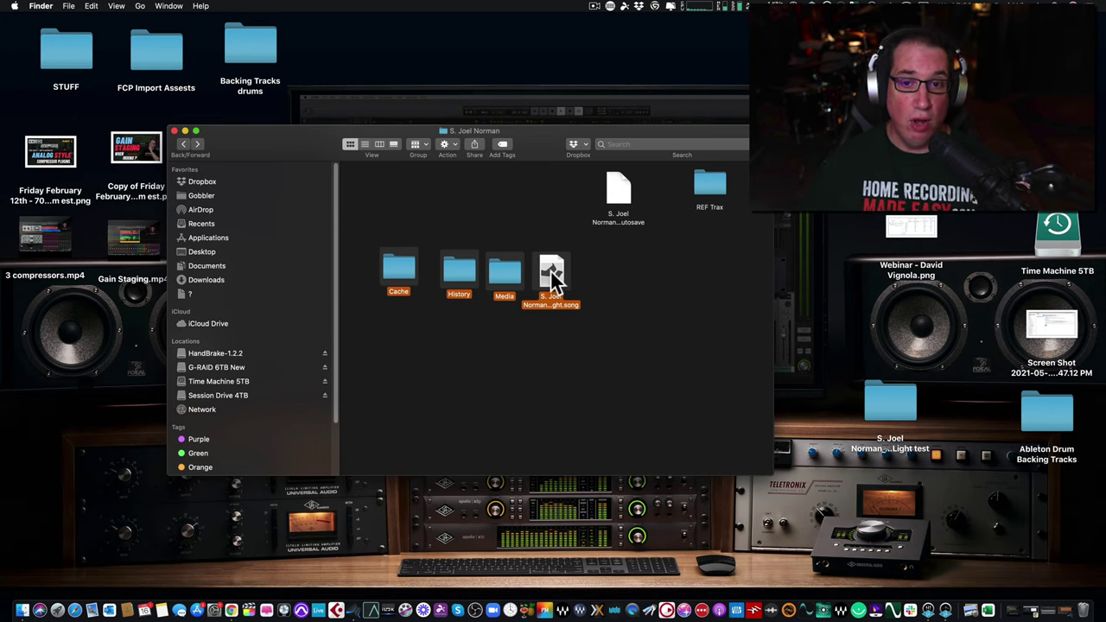
pyautogui.click(457, 338)
pyautogui.moveTo(389, 316); pyautogui.dragTo(504, 270)
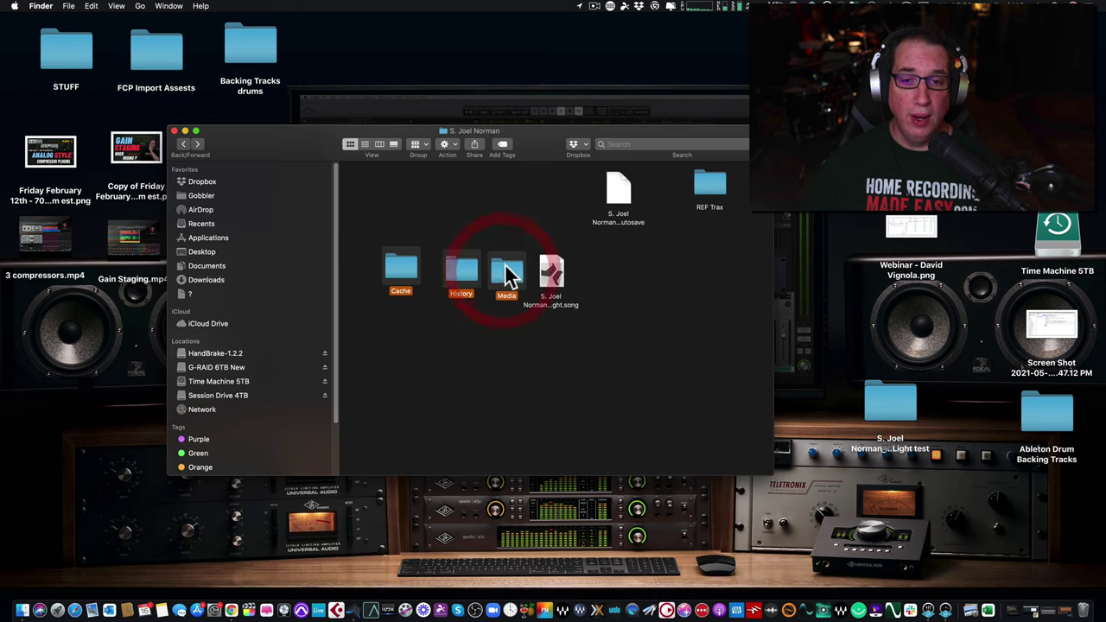
pyautogui.moveTo(385, 236); pyautogui.dragTo(560, 304)
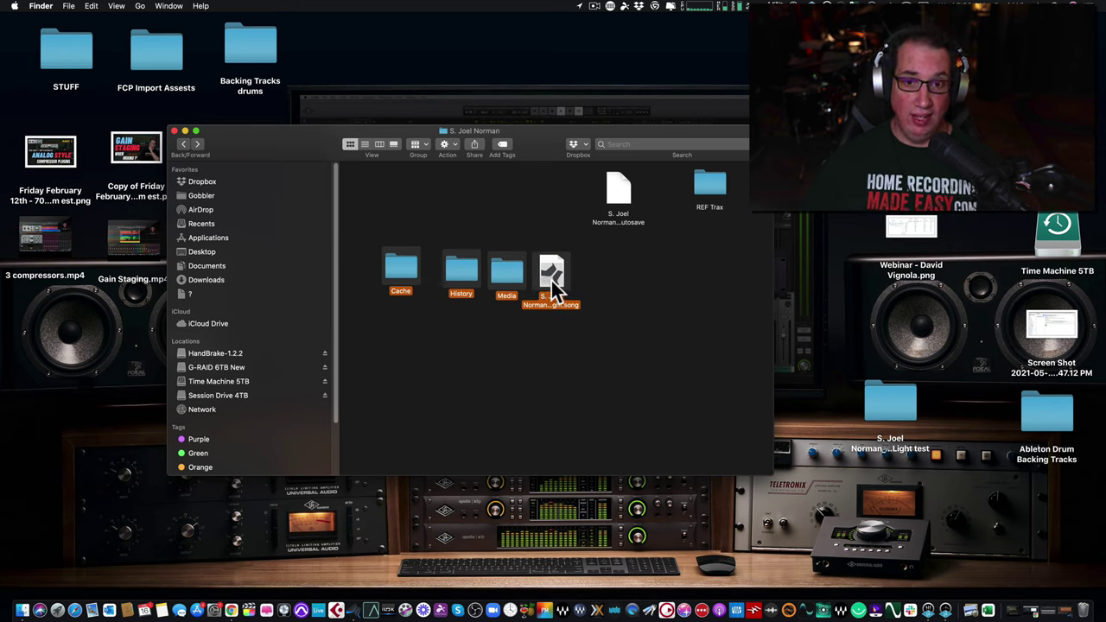
# - Highlight the song file alone, its three companion folders, and the complete set in turn, and clear the selection
pyautogui.click(642, 303)
pyautogui.click(552, 275)
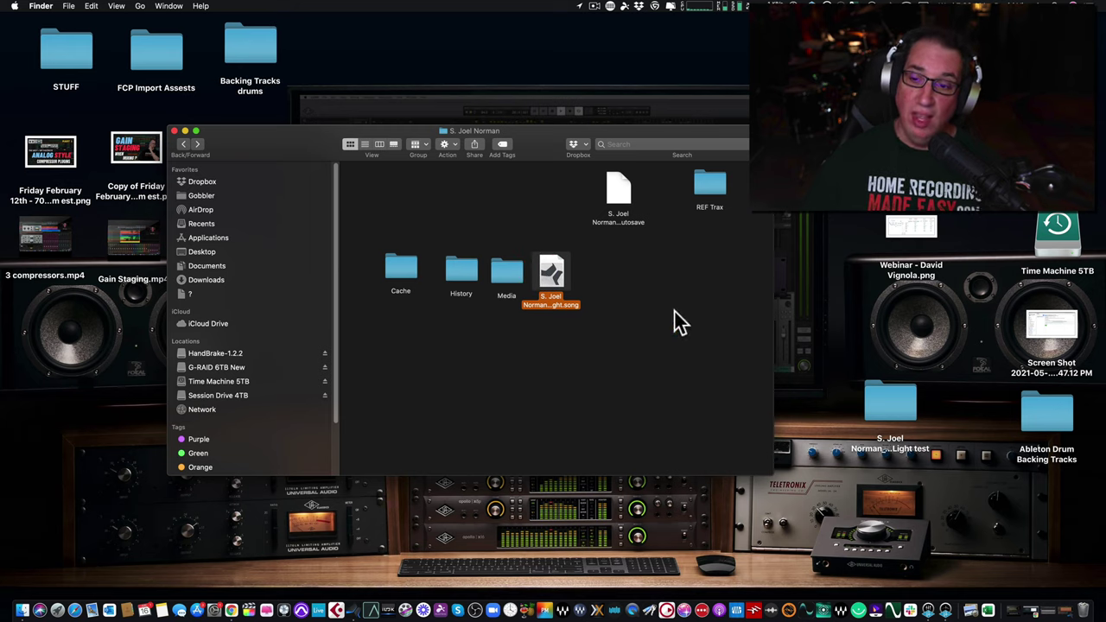
pyautogui.moveTo(374, 236); pyautogui.dragTo(512, 290)
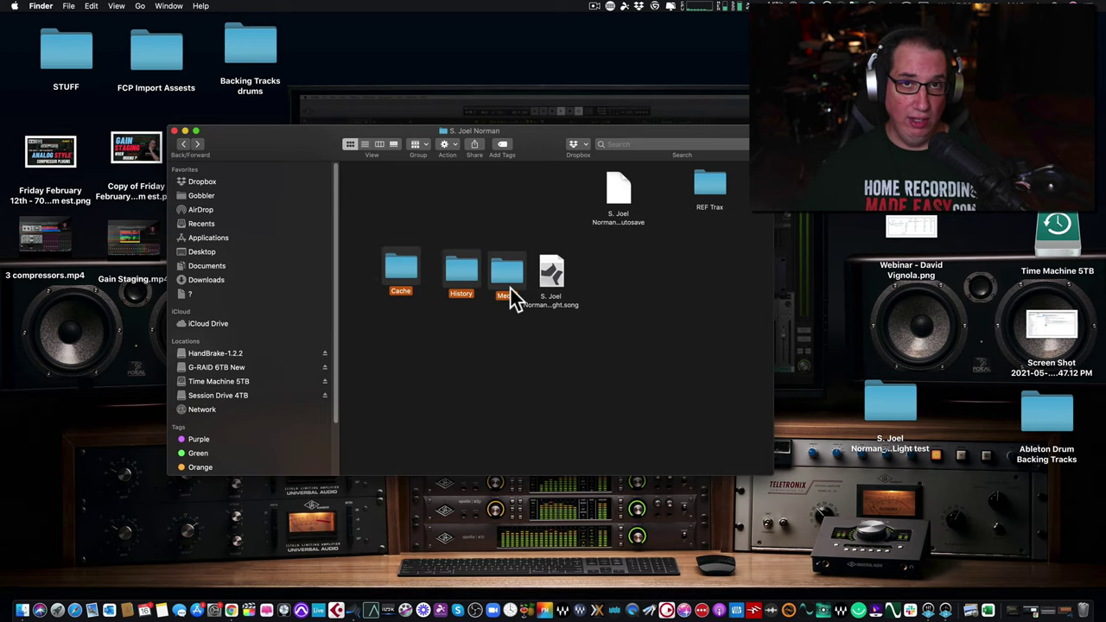
pyautogui.click(551, 275)
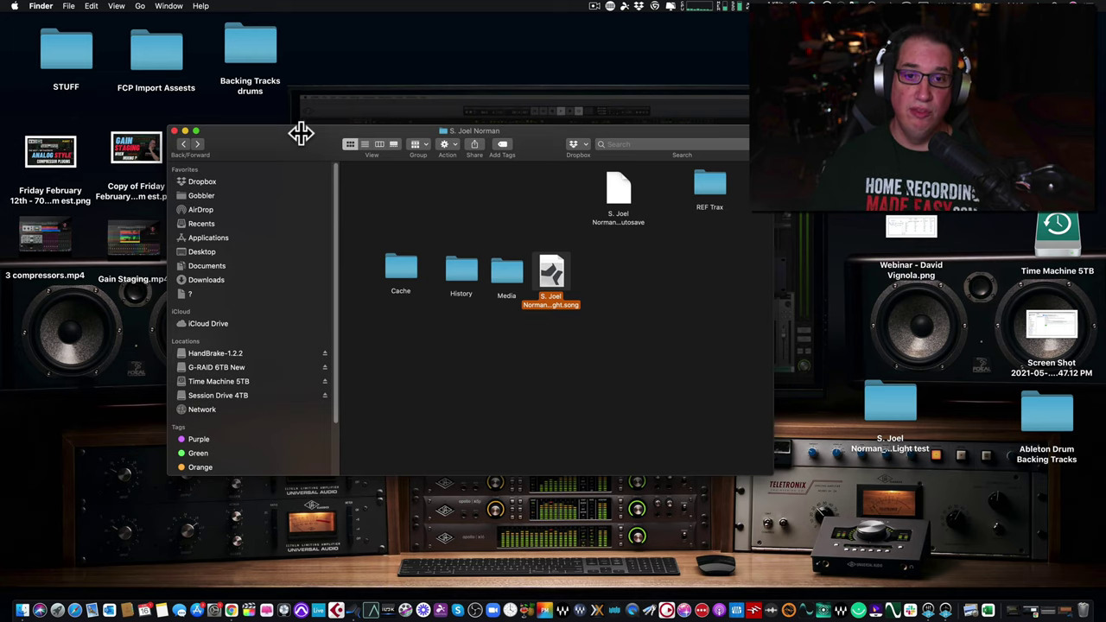
pyautogui.moveTo(388, 240); pyautogui.dragTo(567, 291)
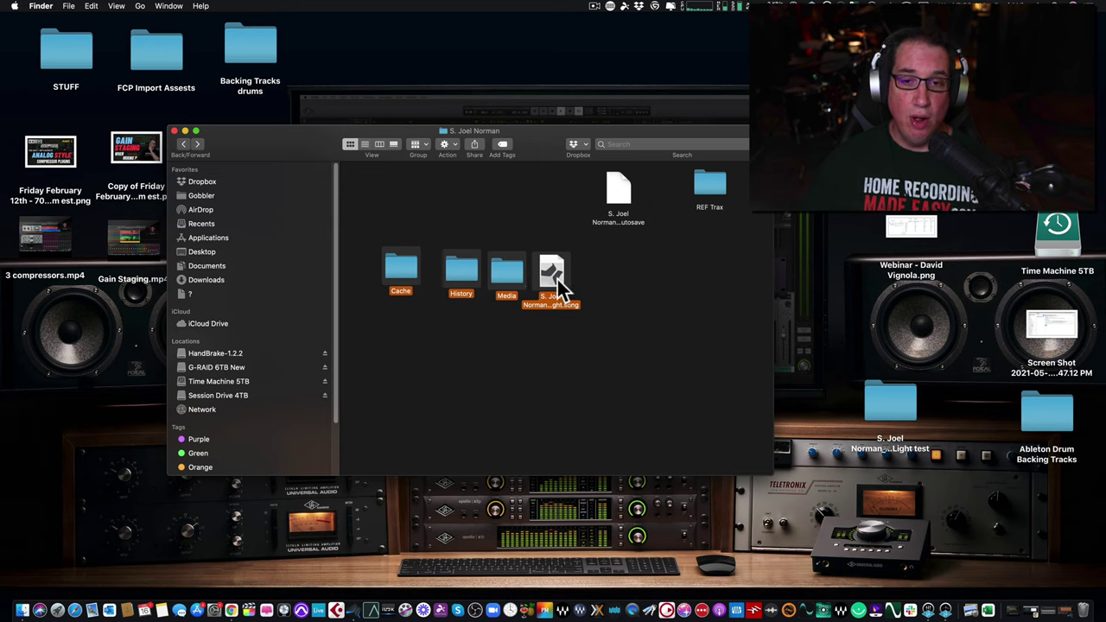
pyautogui.click(420, 215)
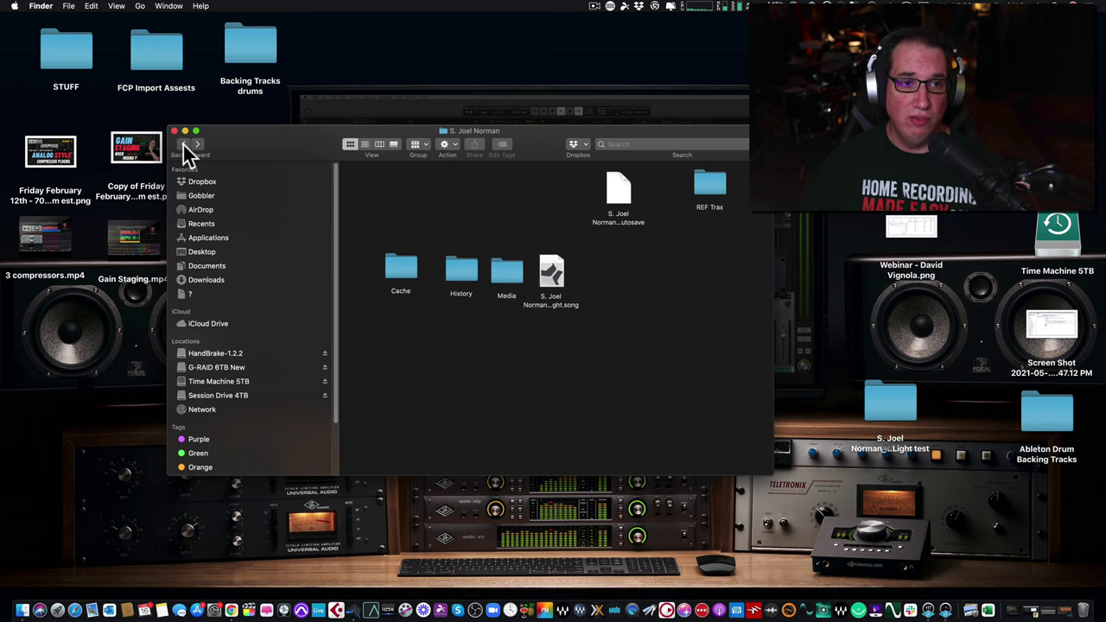
# - Move the song folder toward the middle of its parent folder, reopen it, and select Cache, History, Media and the song file
pyautogui.click(183, 143)
pyautogui.moveTo(458, 193); pyautogui.dragTo(531, 269)
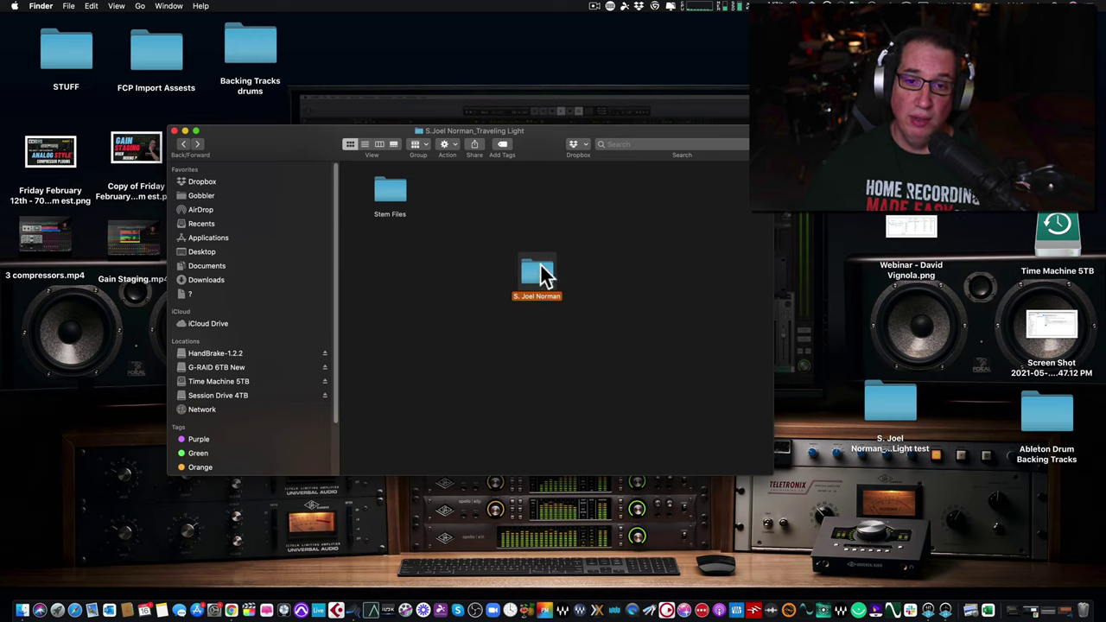
pyautogui.doubleClick(540, 275)
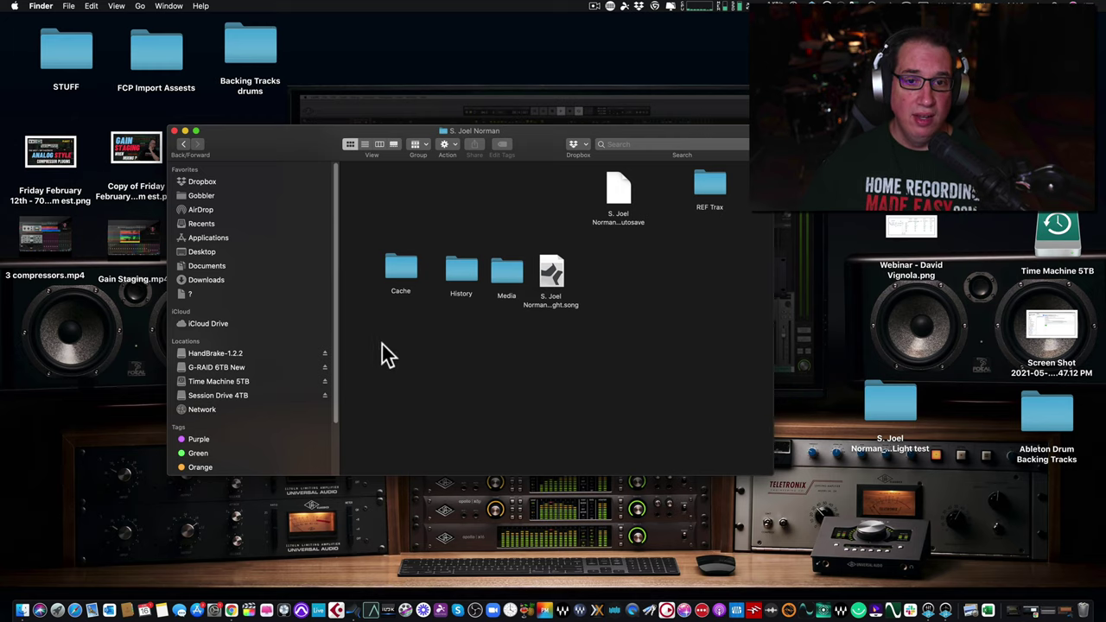
pyautogui.moveTo(384, 304); pyautogui.dragTo(557, 275)
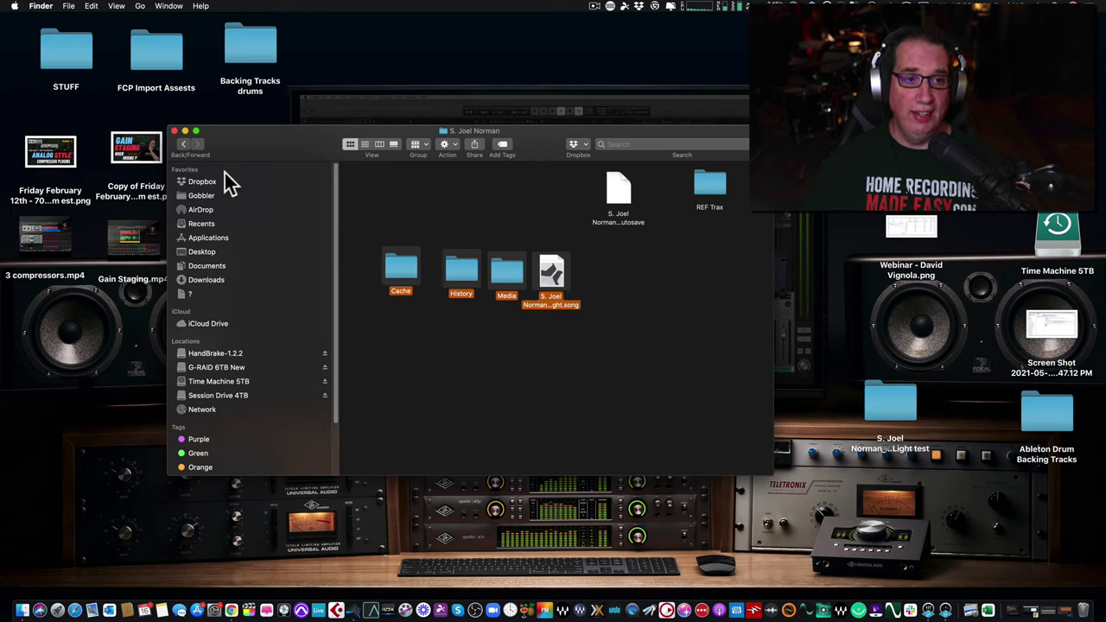
# - Return to the parent folder, shift the song folder up and away from Stem Files, and reopen it
pyautogui.click(183, 144)
pyautogui.moveTo(539, 270); pyautogui.dragTo(574, 223)
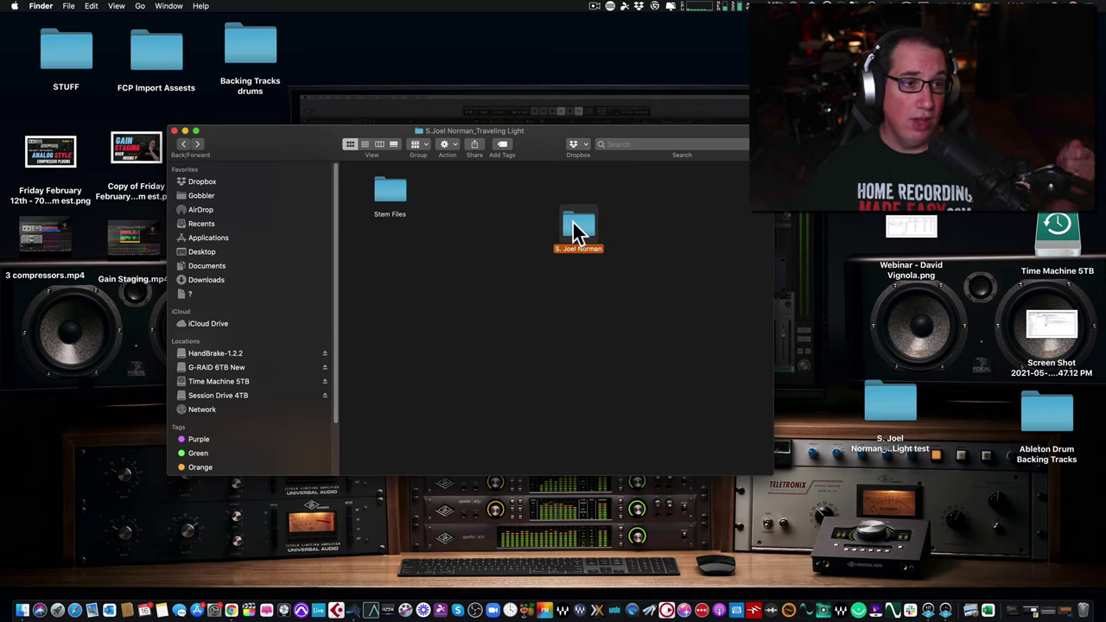
pyautogui.doubleClick(574, 222)
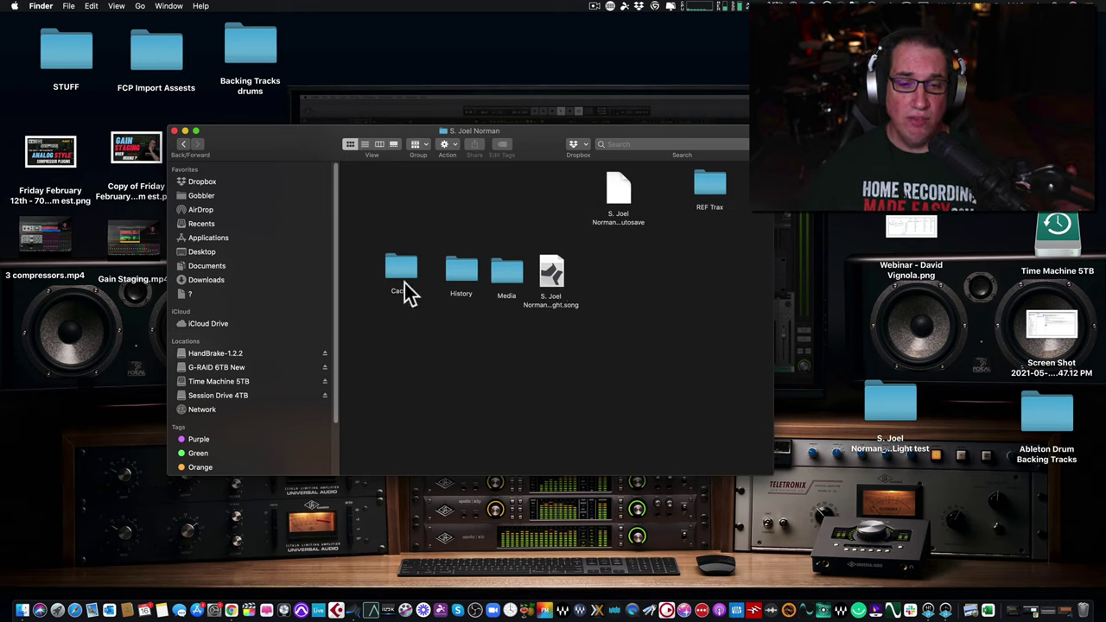
# - Examine the WAV files stored in the song's Media folder and return to the song folder
pyautogui.moveTo(374, 257); pyautogui.dragTo(527, 248)
pyautogui.doubleClick(506, 278)
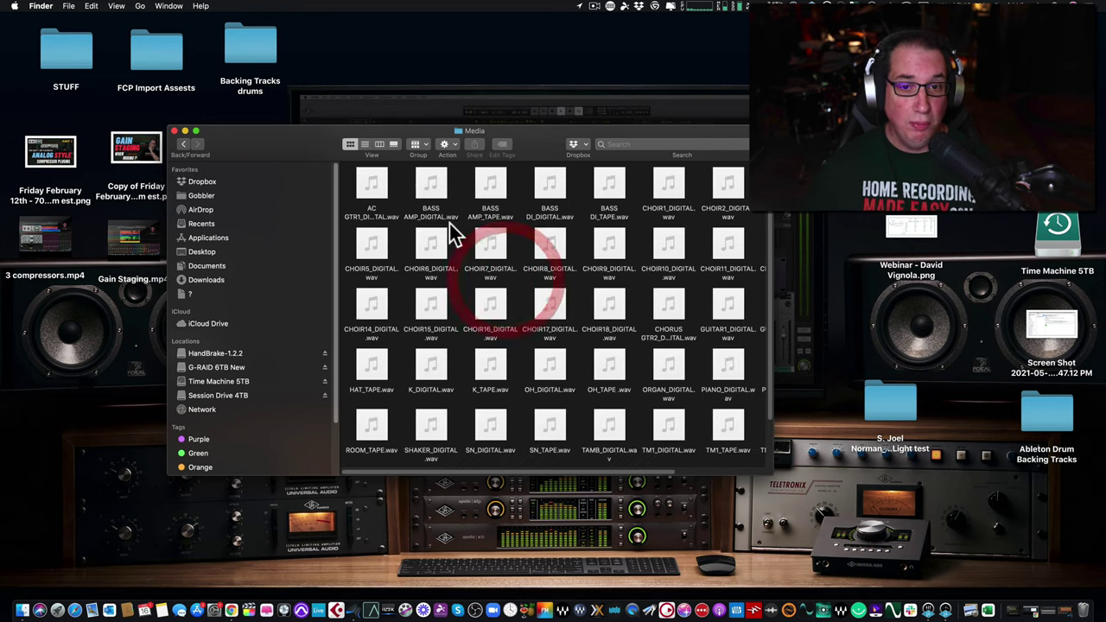
pyautogui.moveTo(495, 251)
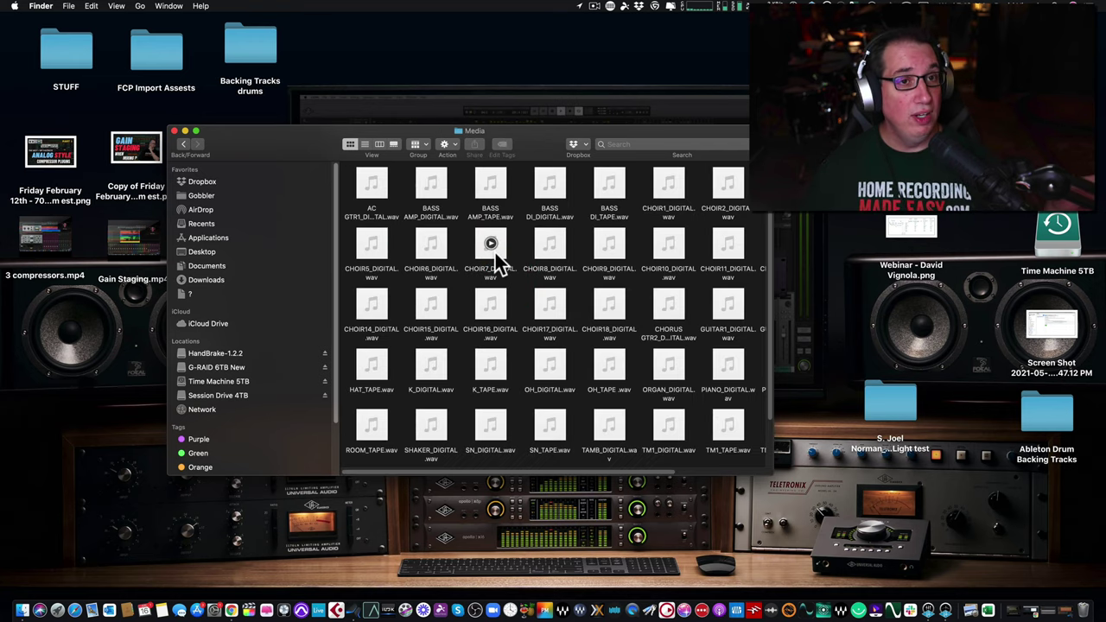
pyautogui.click(183, 144)
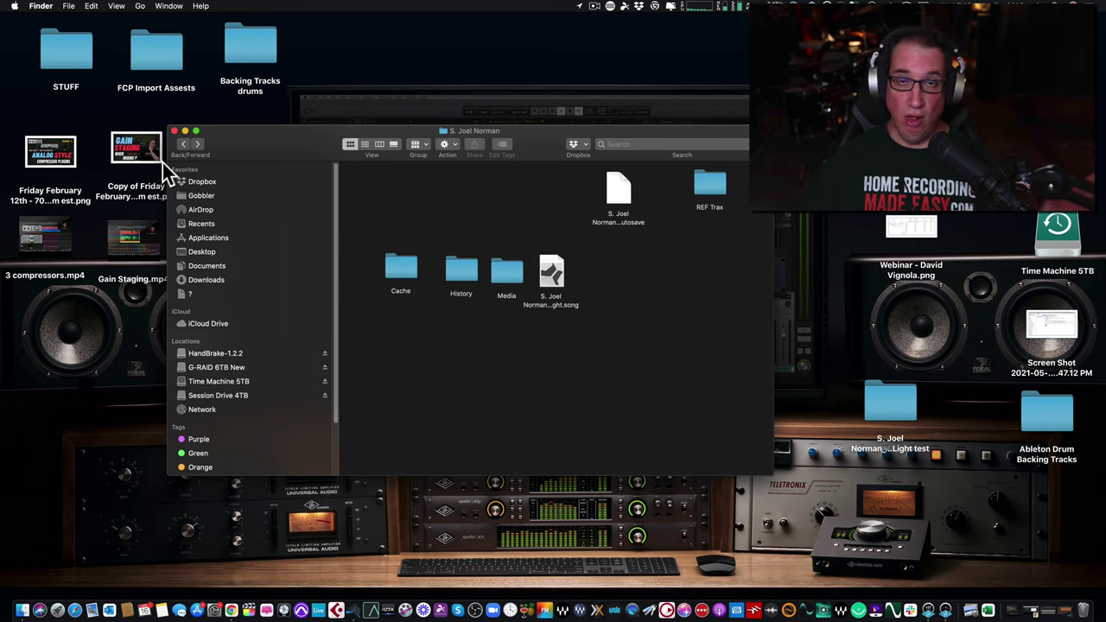
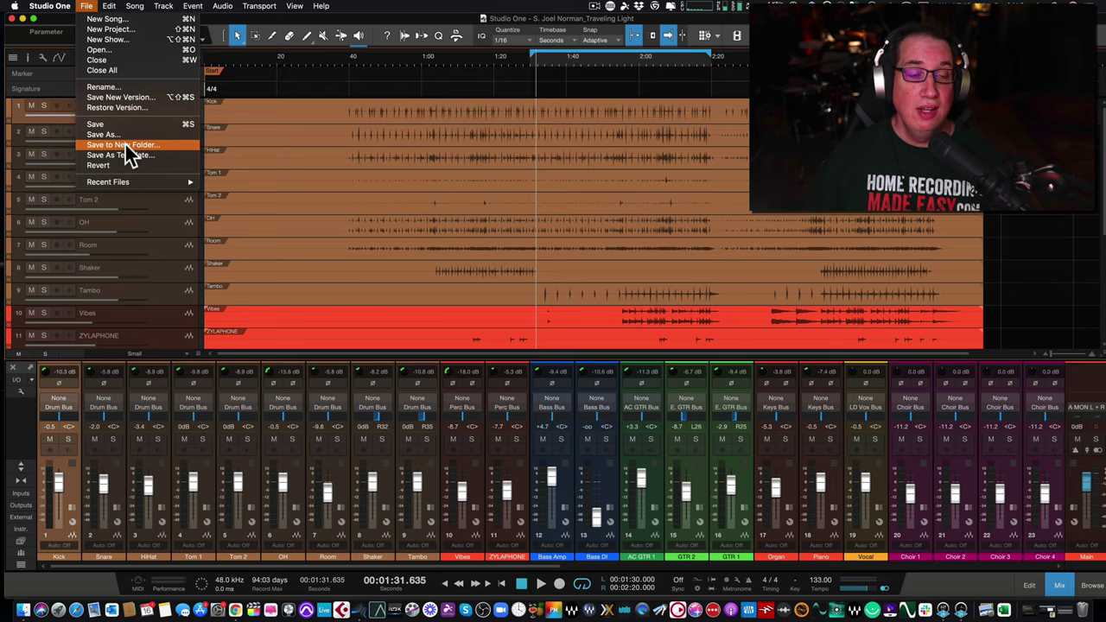
# - Save the Studio One song to a new folder on the Desktop, adding TEST to the end of the Traveling Light song name
pyautogui.click(124, 142)
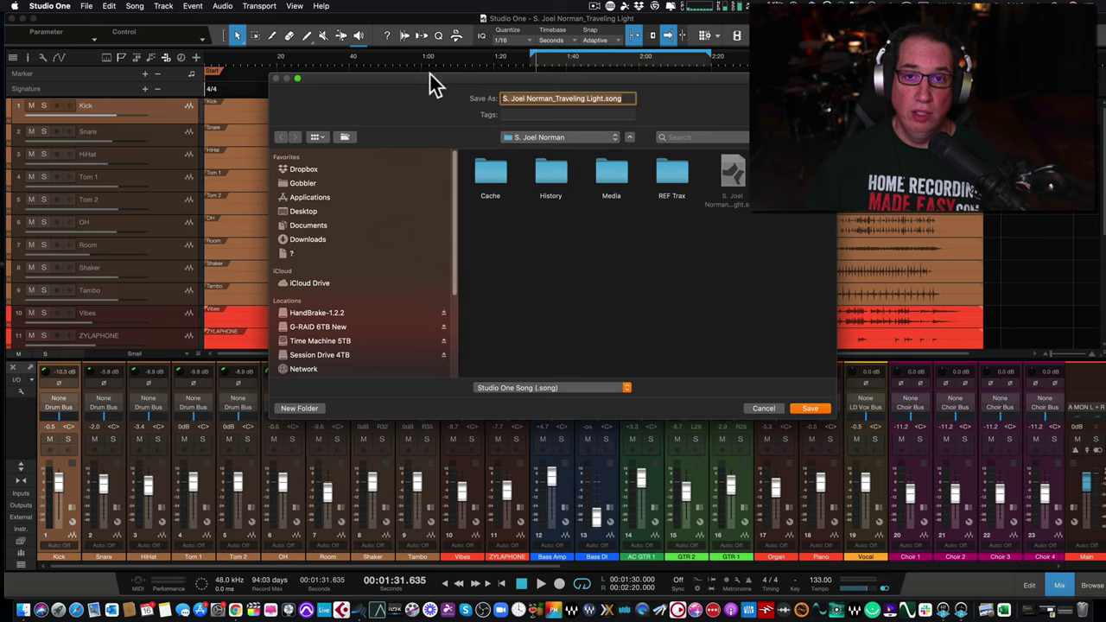
pyautogui.moveTo(432, 81); pyautogui.dragTo(378, 79)
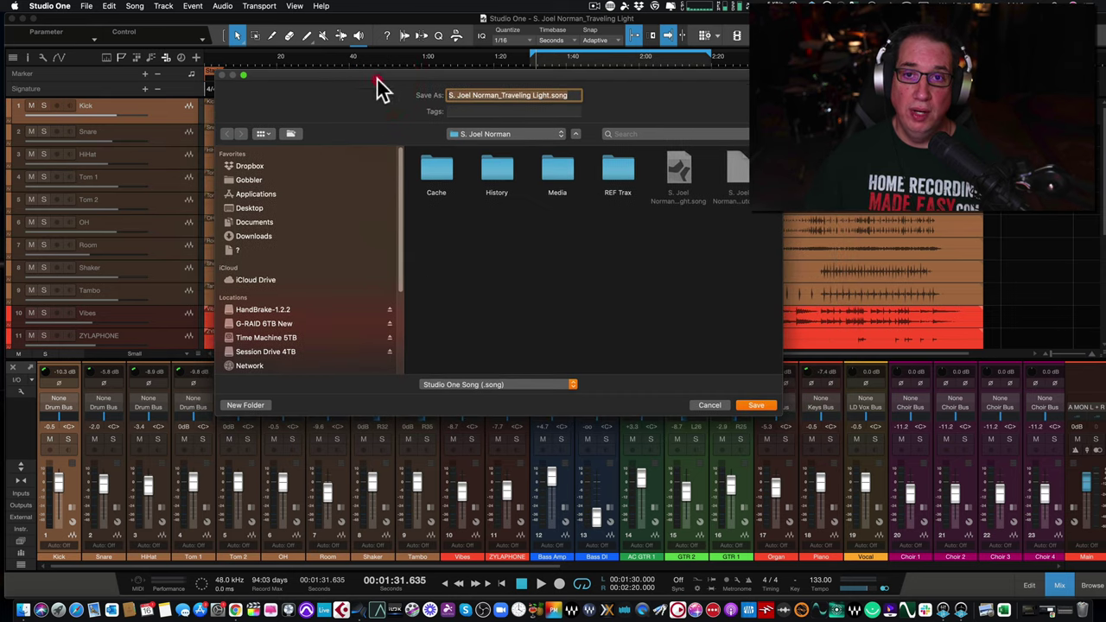
pyautogui.click(255, 208)
pyautogui.click(571, 95)
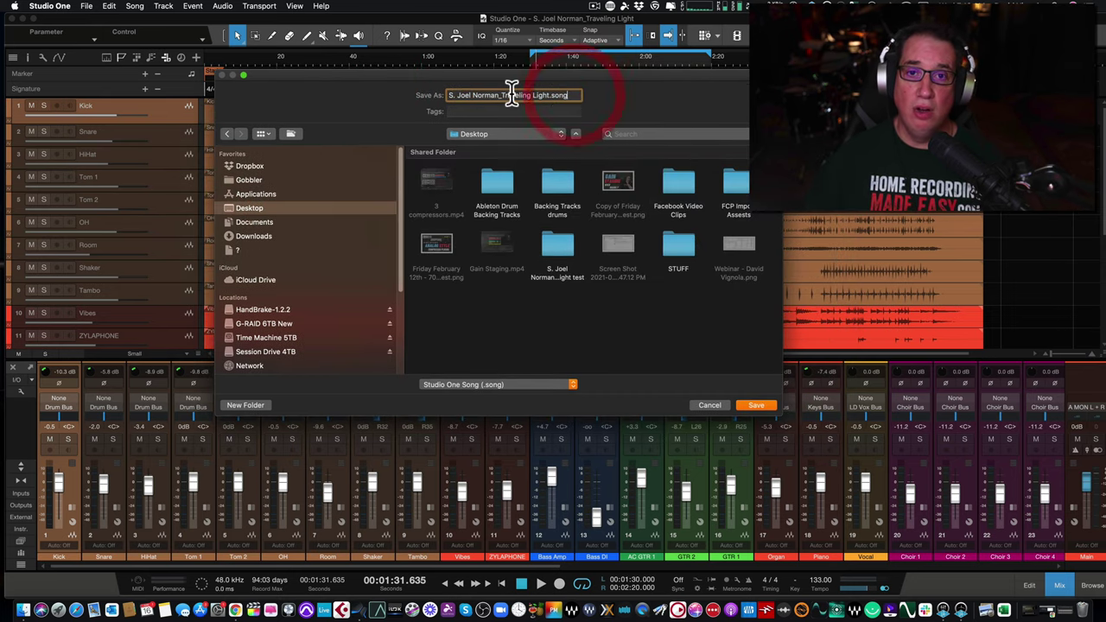
pyautogui.click(550, 95)
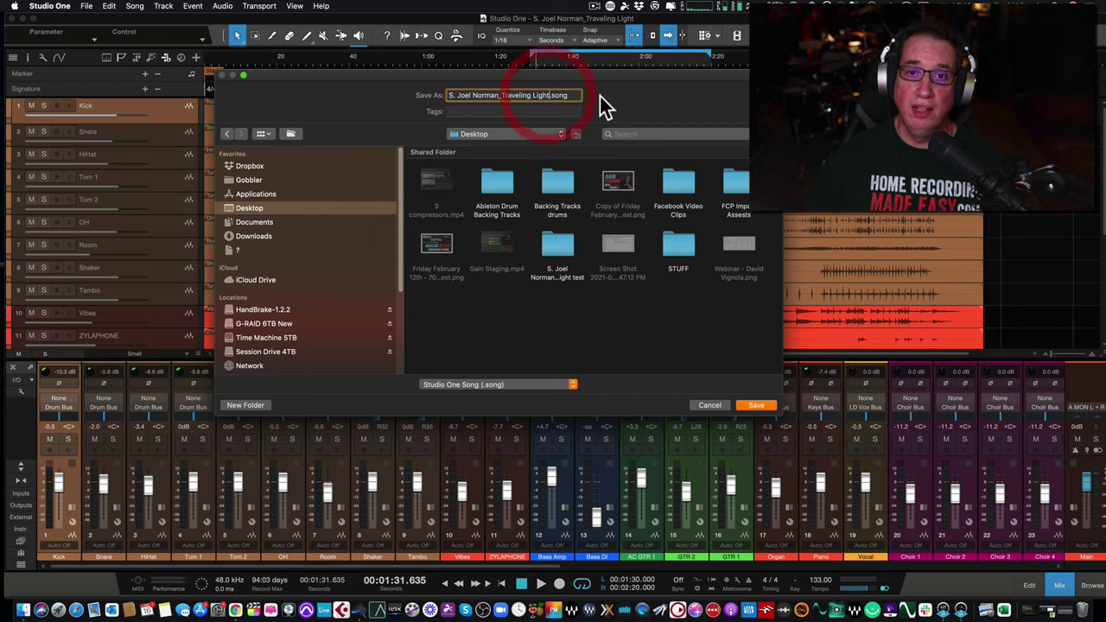
pyautogui.write('TEST')
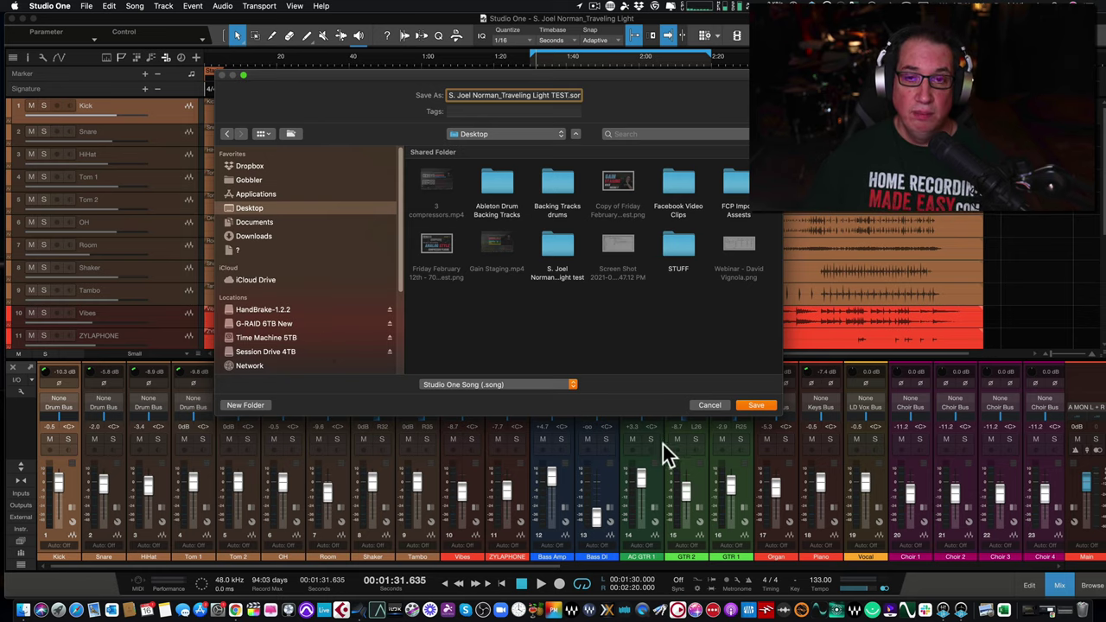
pyautogui.click(757, 413)
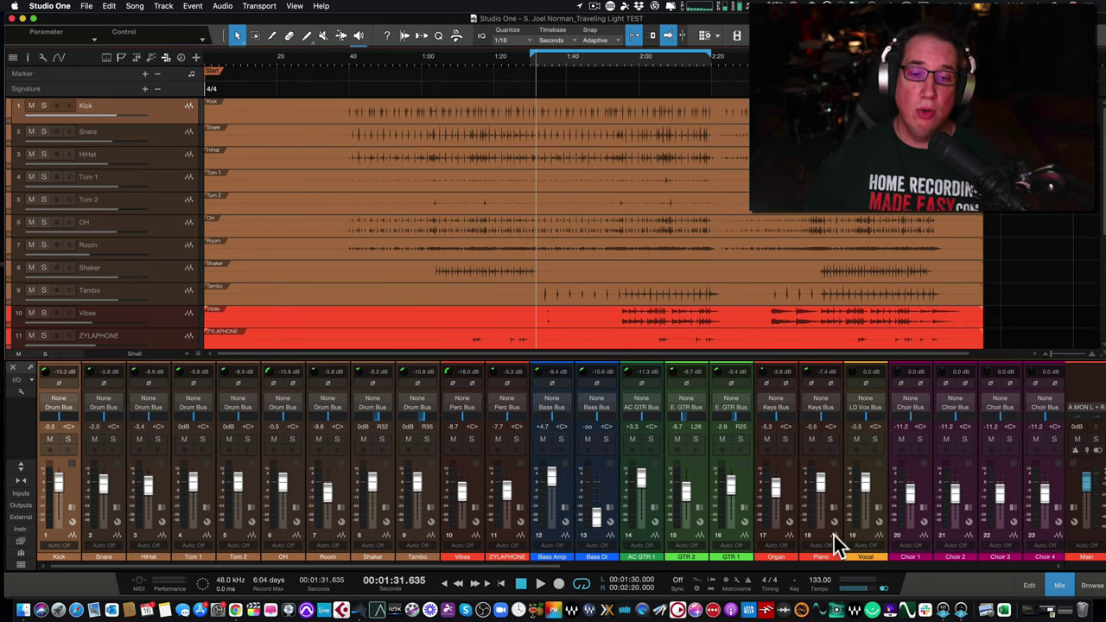
# - Minimize the song window, move the new Traveling Light TEST(2) folder to the middle of the desktop, and open it
pyautogui.click(23, 18)
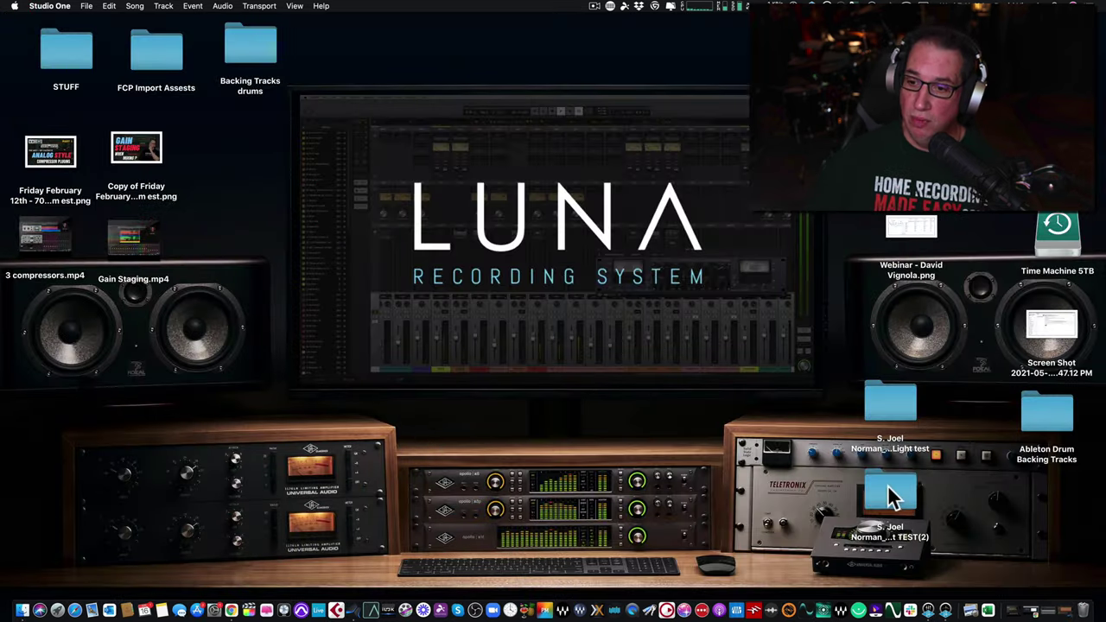
pyautogui.moveTo(895, 494); pyautogui.dragTo(547, 411)
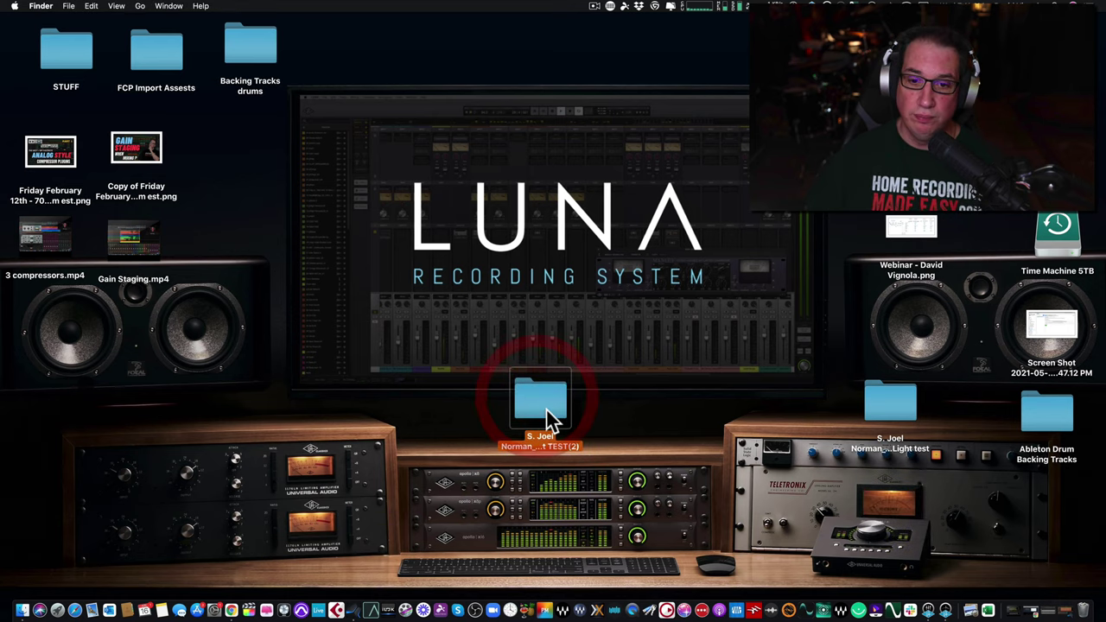
pyautogui.doubleClick(546, 410)
# - Examine the audio files in the new copy's Media folder in an enlarged window, and return to the TEST(2) folder
pyautogui.doubleClick(608, 174)
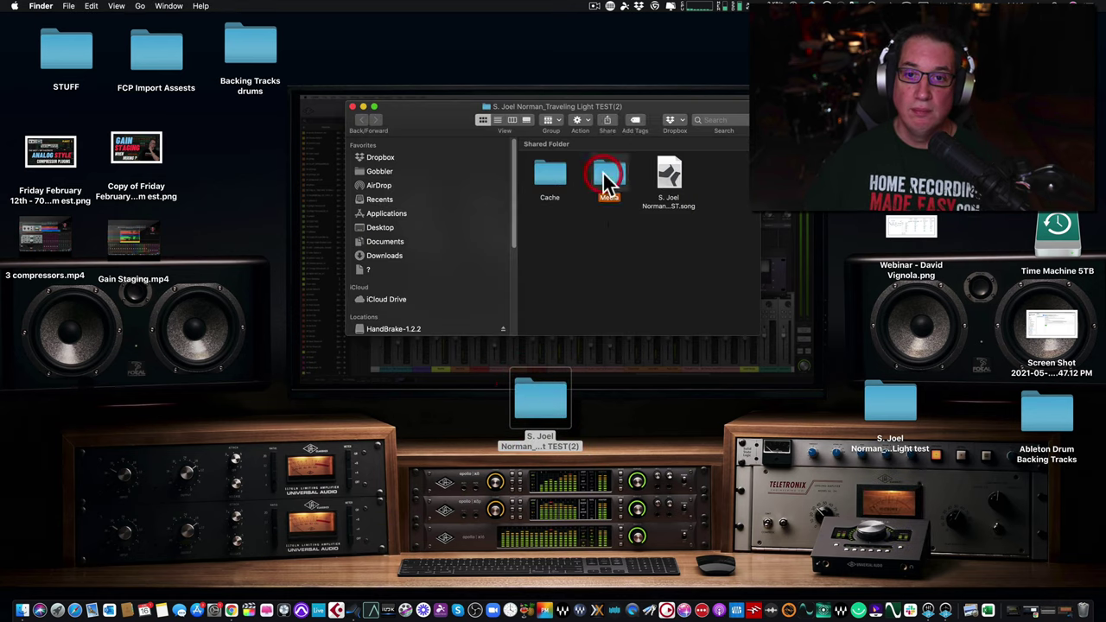
pyautogui.moveTo(750, 336); pyautogui.dragTo(897, 390)
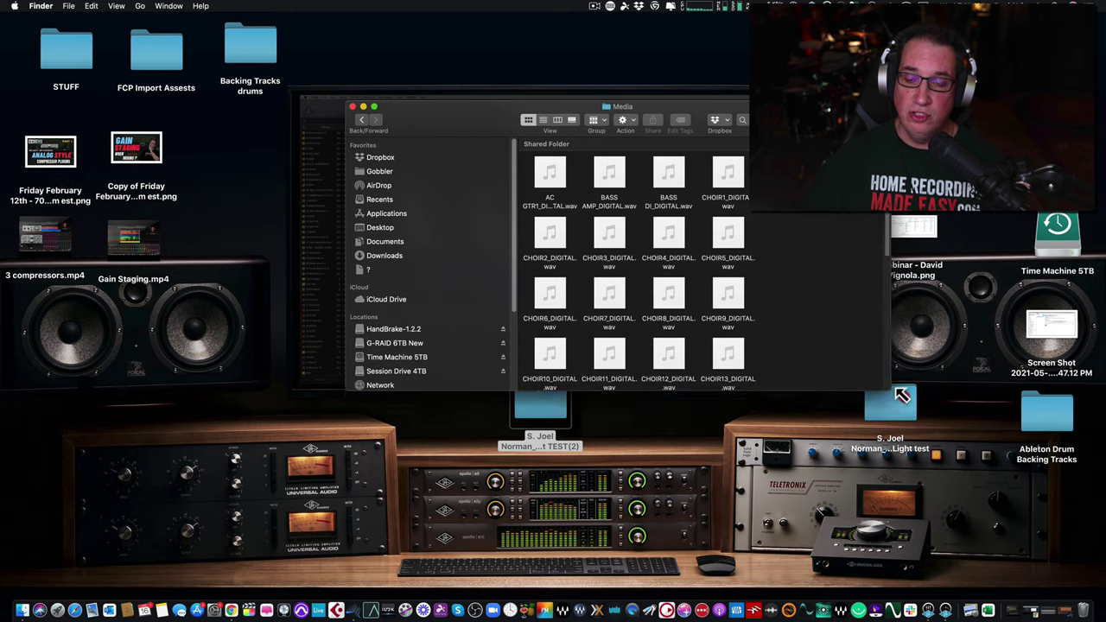
pyautogui.moveTo(430, 128); pyautogui.dragTo(307, 116)
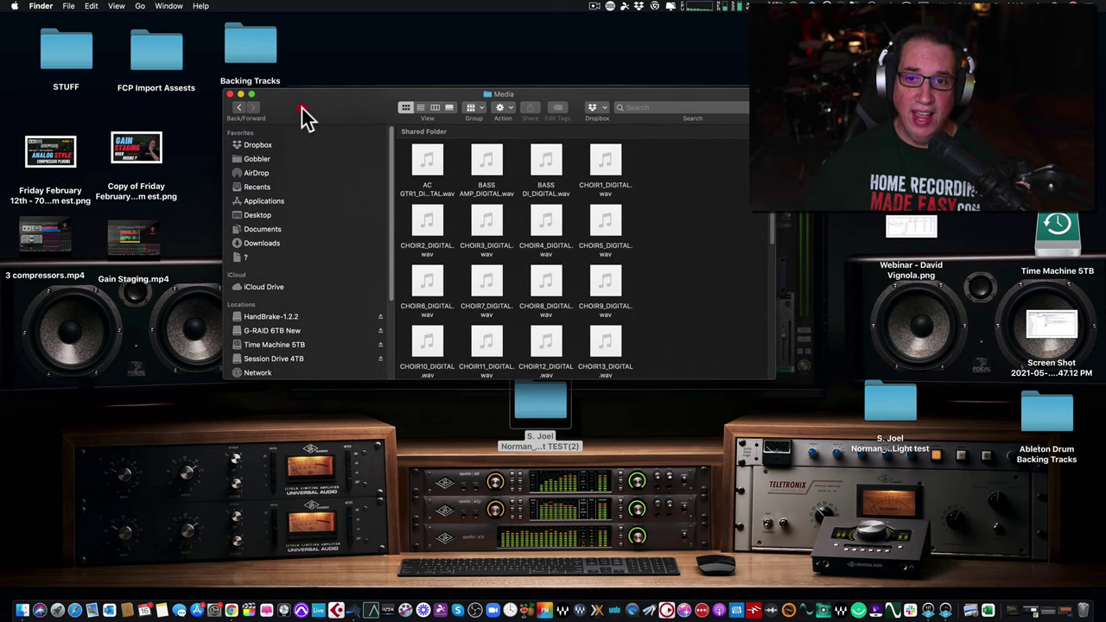
pyautogui.click(239, 109)
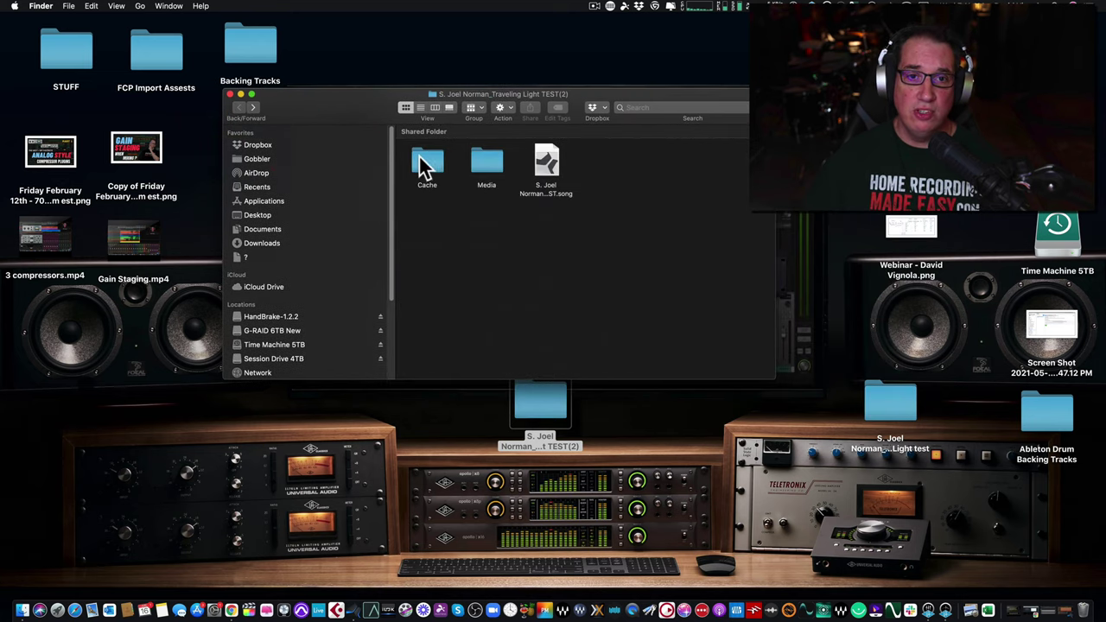
# - Close the TEST(2) folder window and move the folder further left on the desktop
pyautogui.click(230, 95)
pyautogui.moveTo(540, 402); pyautogui.dragTo(401, 385)
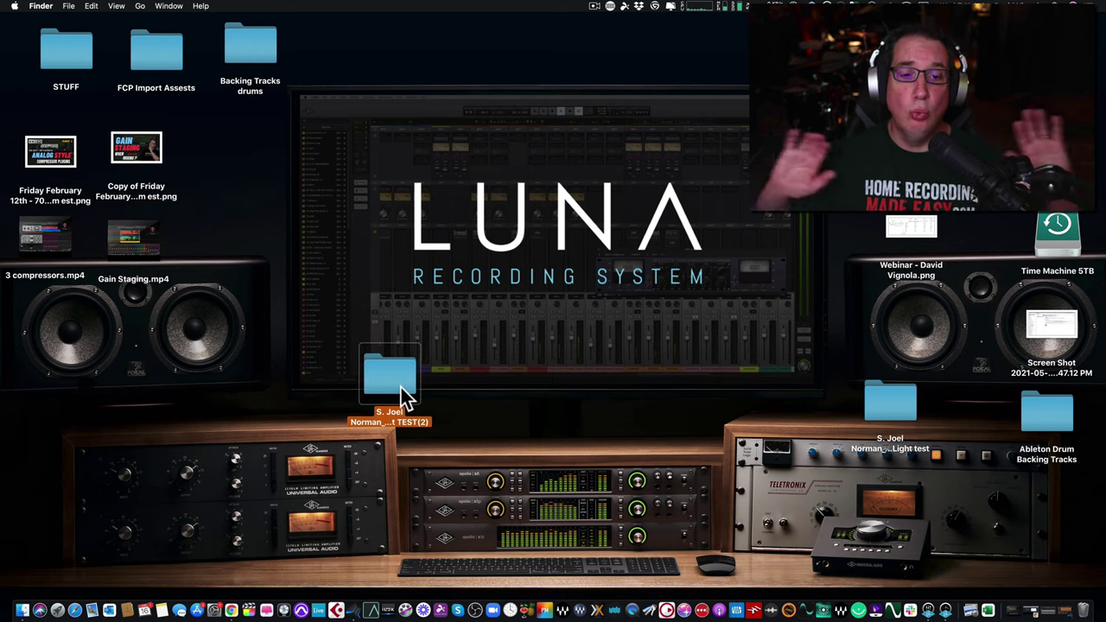
pyautogui.moveTo(383, 387); pyautogui.dragTo(386, 372)
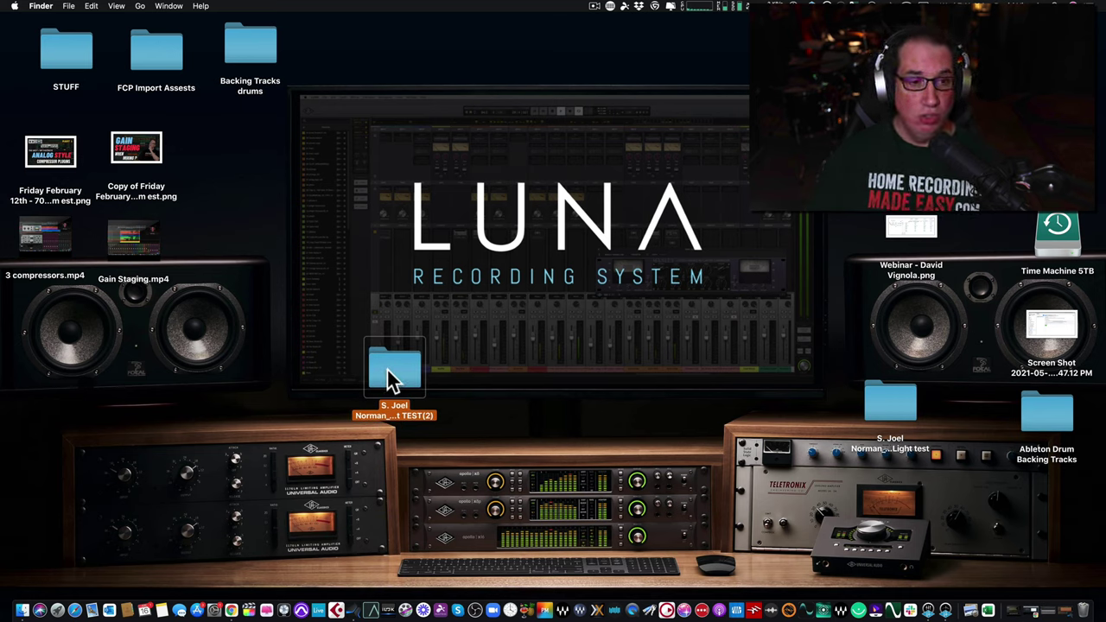
# - Switch back to Studio One, check which folder and files Save As offers for the TEST song, and cancel the save
pyautogui.moveTo(391, 364); pyautogui.dragTo(1069, 612)
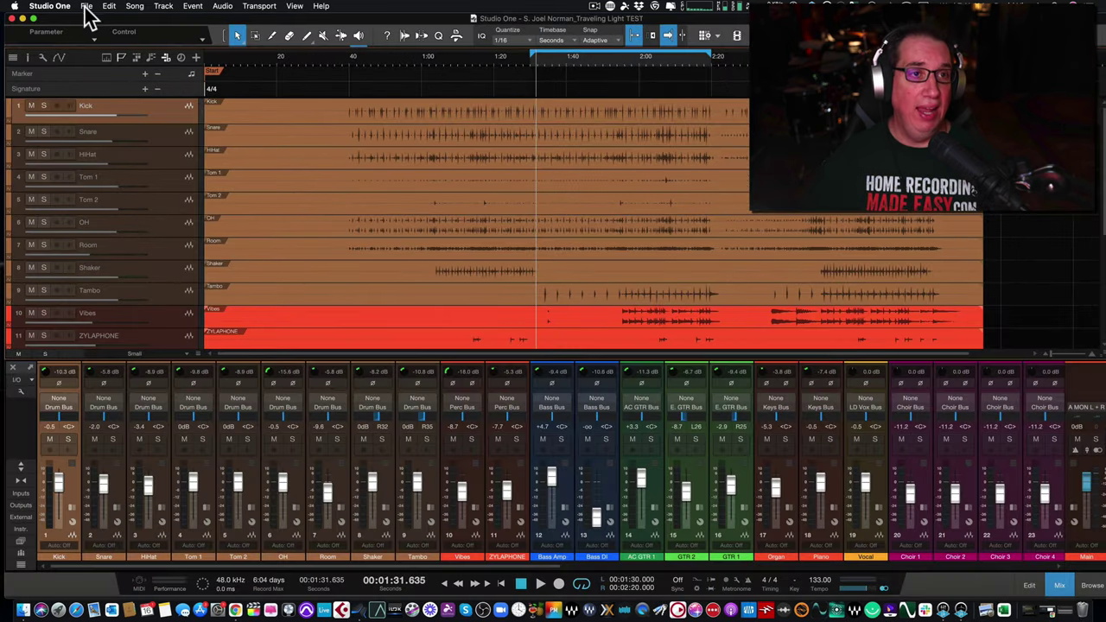
pyautogui.click(86, 7)
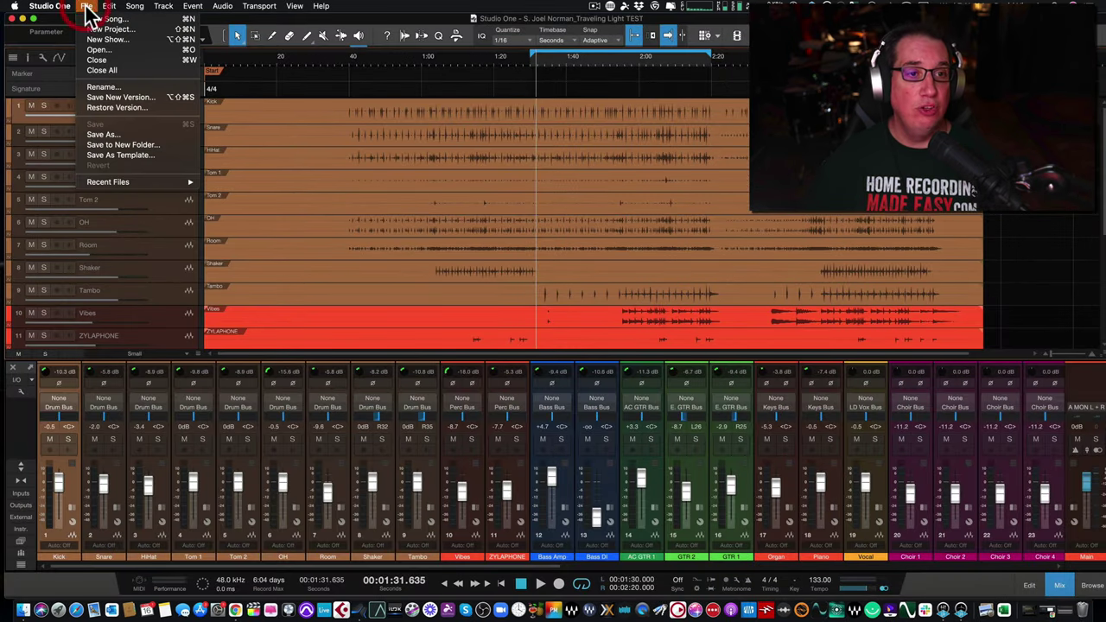
pyautogui.click(88, 134)
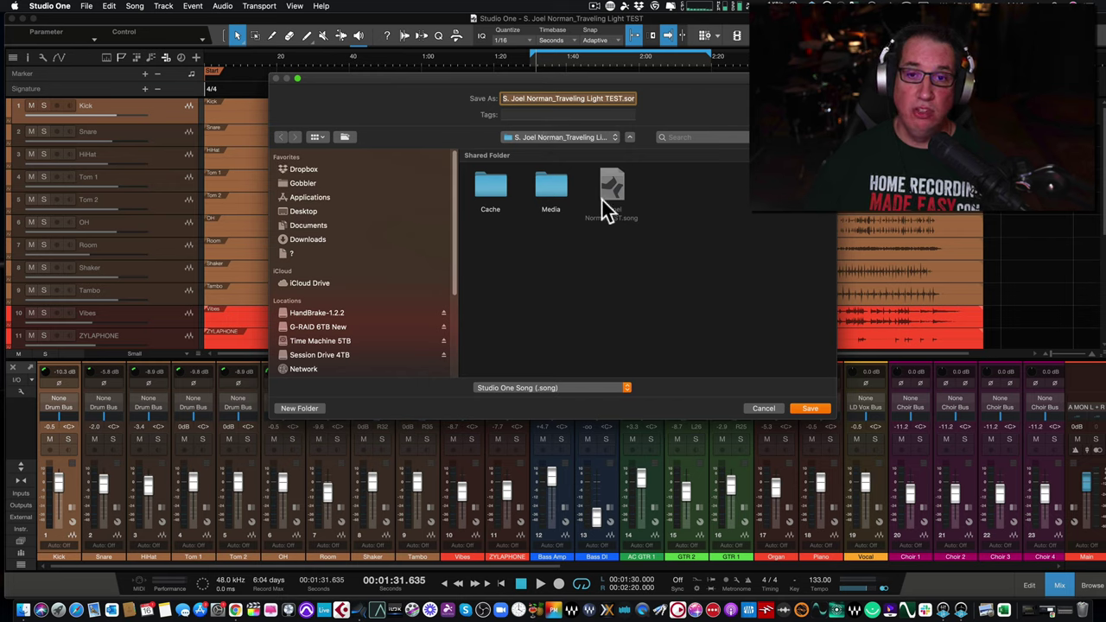
pyautogui.click(761, 409)
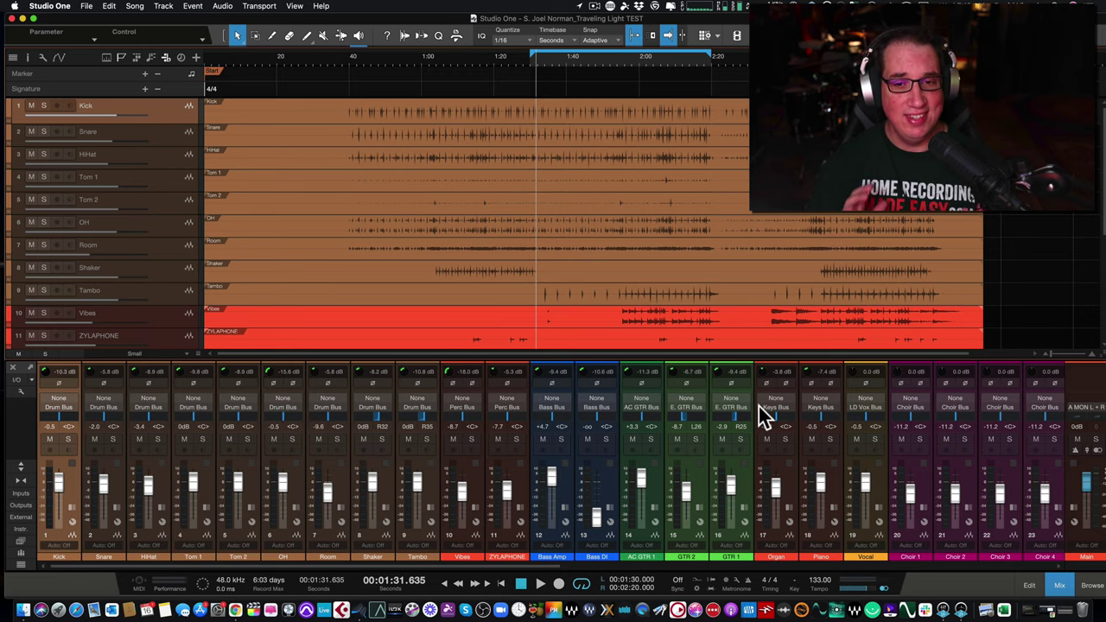
pyautogui.click(84, 9)
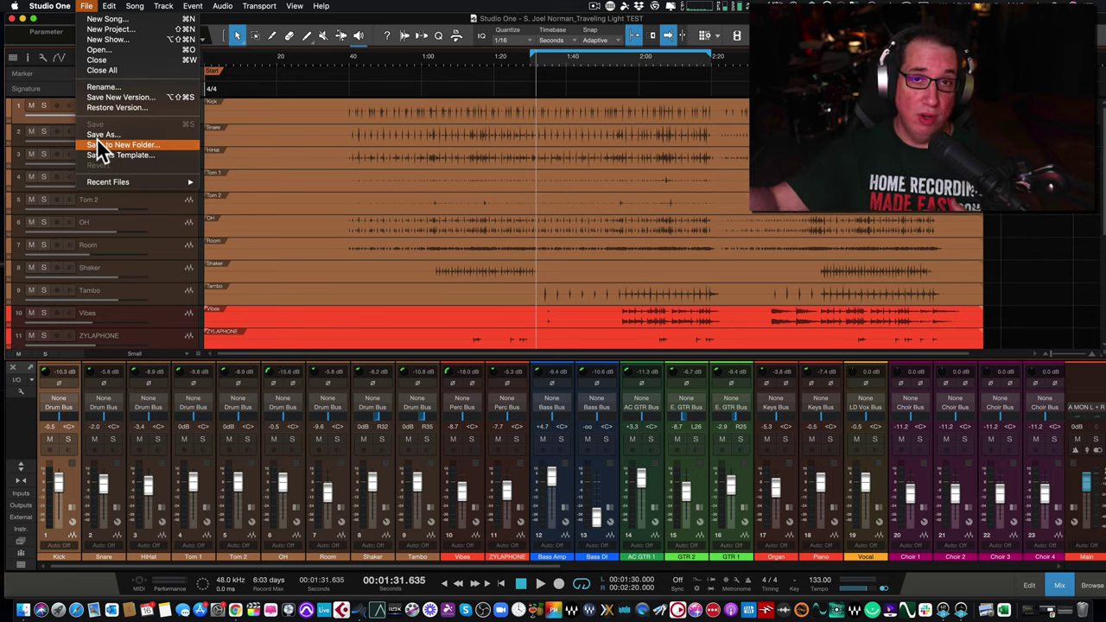
pyautogui.click(245, 28)
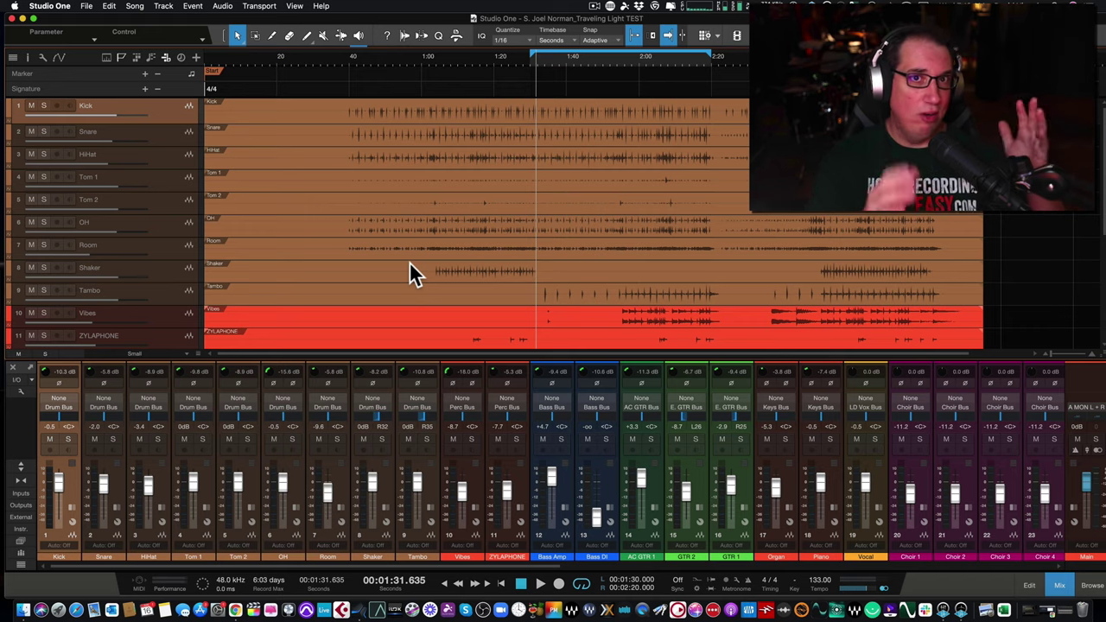
pyautogui.click(86, 6)
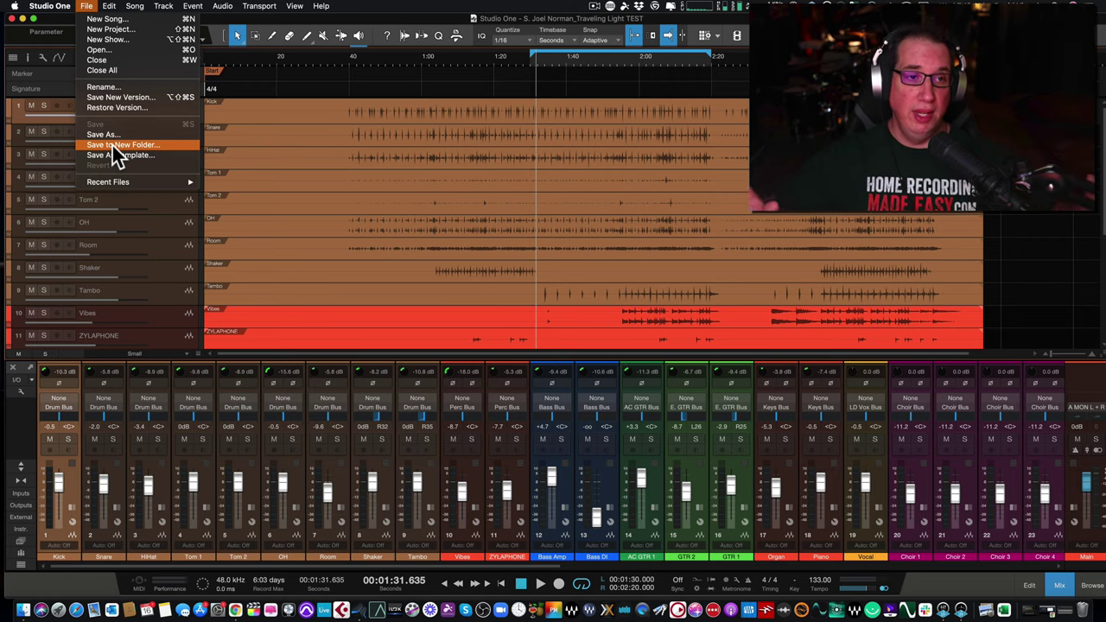
pyautogui.click(240, 26)
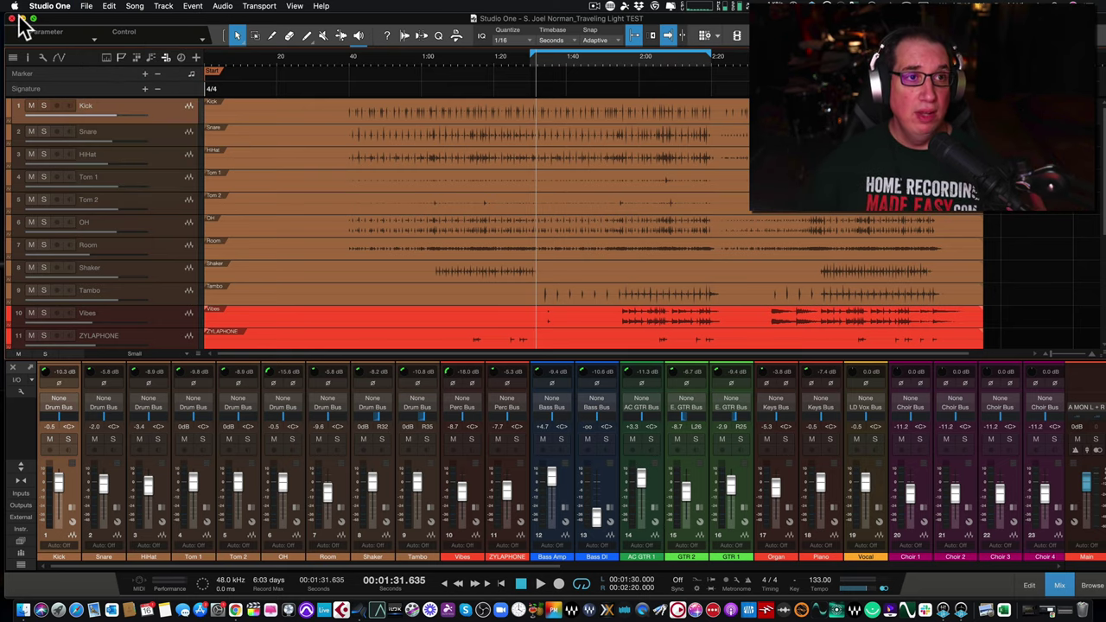
# - Minimize the song window, reopen the TEST(2) folder on the desktop, and examine its Media folder before returning to the top level
pyautogui.click(23, 18)
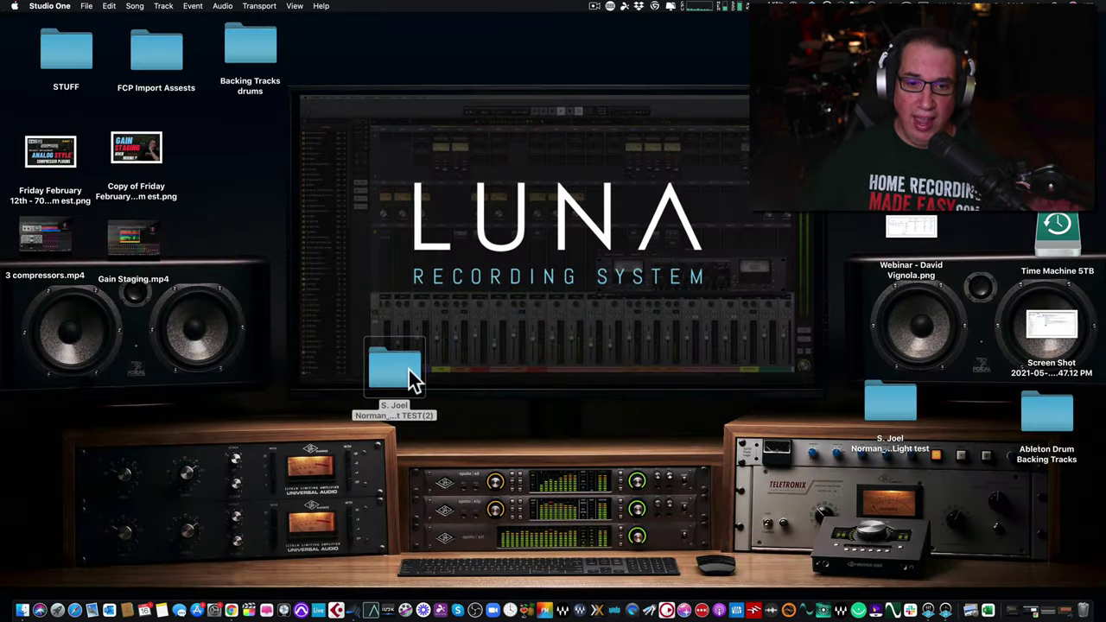
pyautogui.click(409, 376)
pyautogui.doubleClick(412, 381)
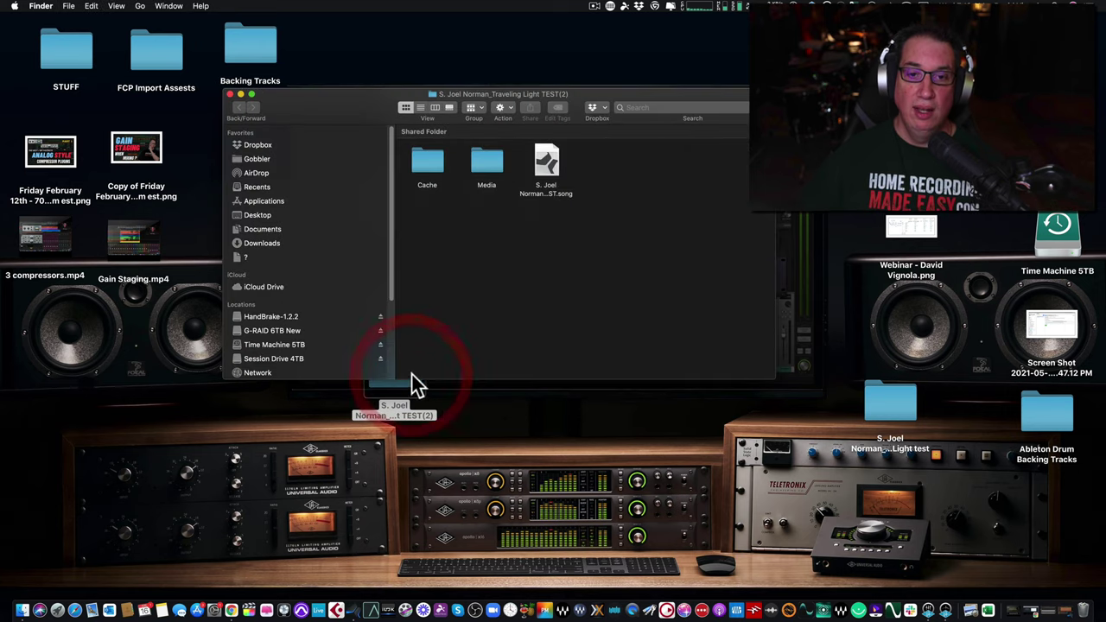
pyautogui.doubleClick(487, 160)
pyautogui.click(239, 106)
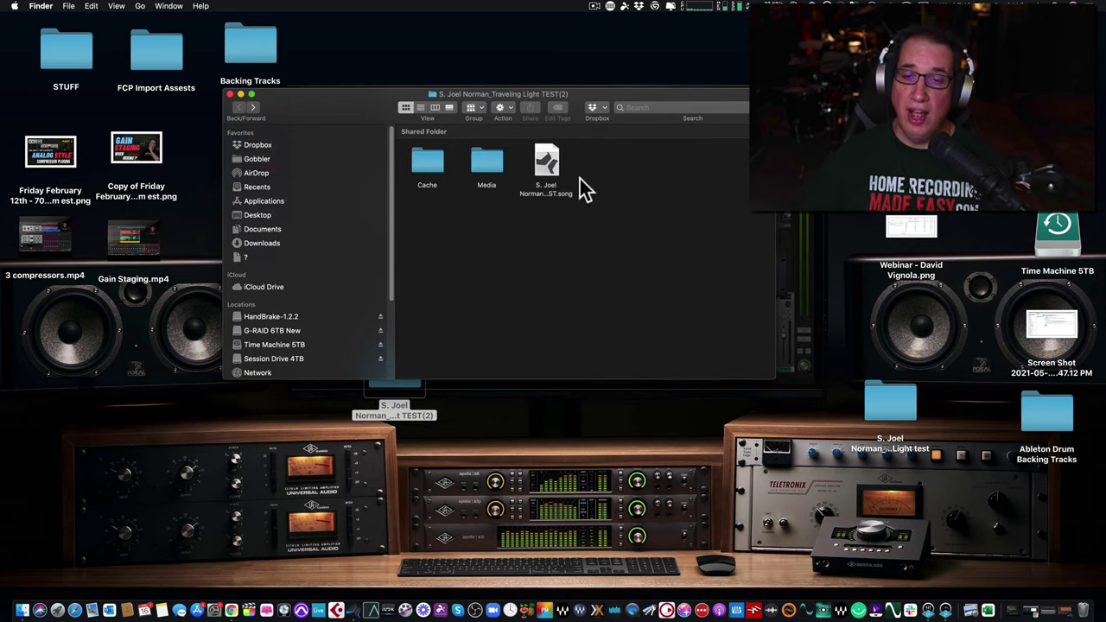
pyautogui.moveTo(577, 93); pyautogui.dragTo(573, 91)
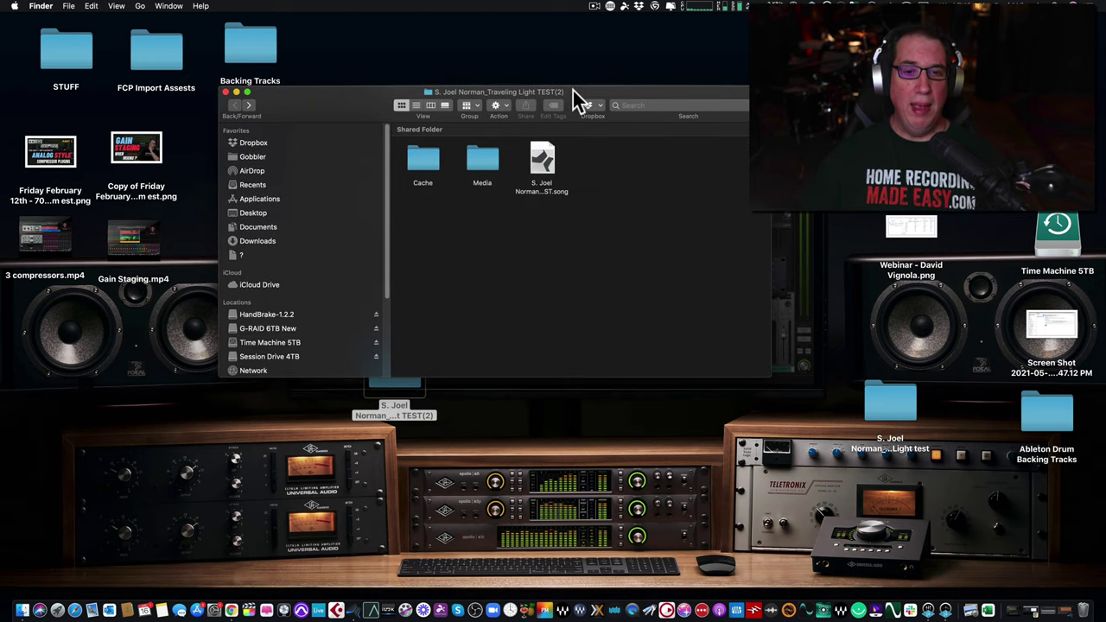
# - Restore the minimized Studio One song window, look through its track list, and reduce the Kick track's height to a compact row
pyautogui.click(1069, 614)
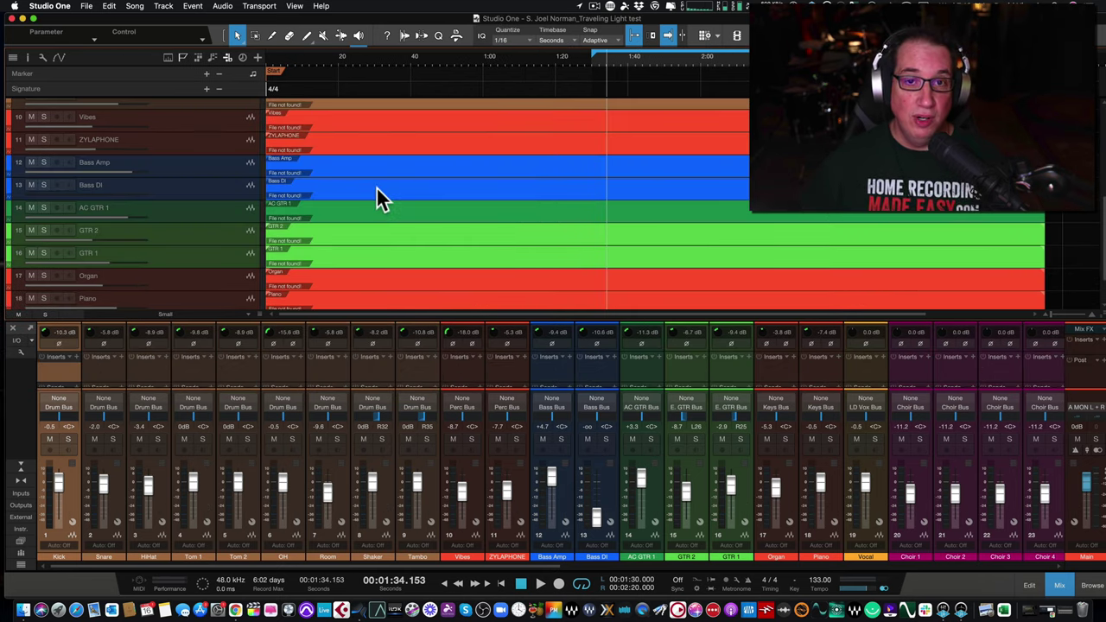
pyautogui.scroll(5, 376, 186)
pyautogui.scroll(-6, 367, 192)
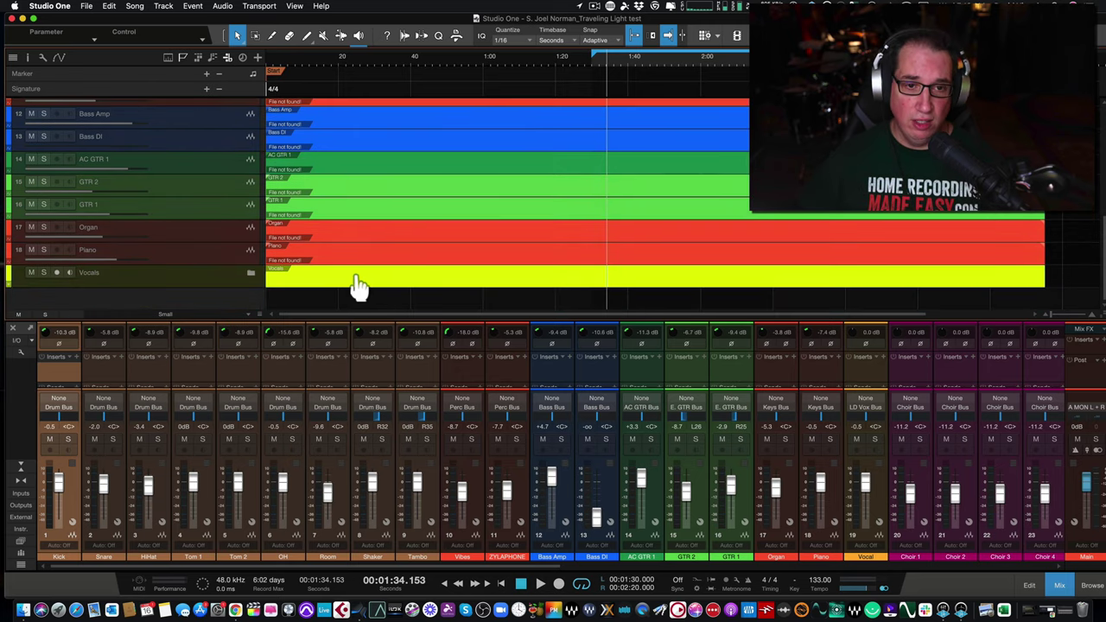
pyautogui.scroll(6, 359, 237)
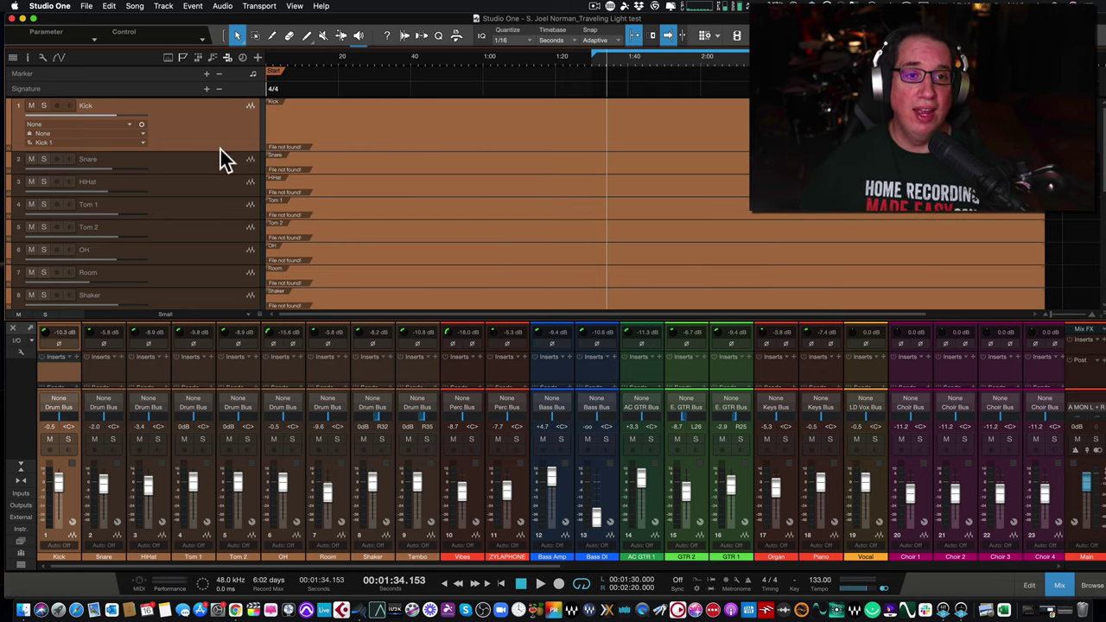
pyautogui.moveTo(221, 151); pyautogui.dragTo(220, 122)
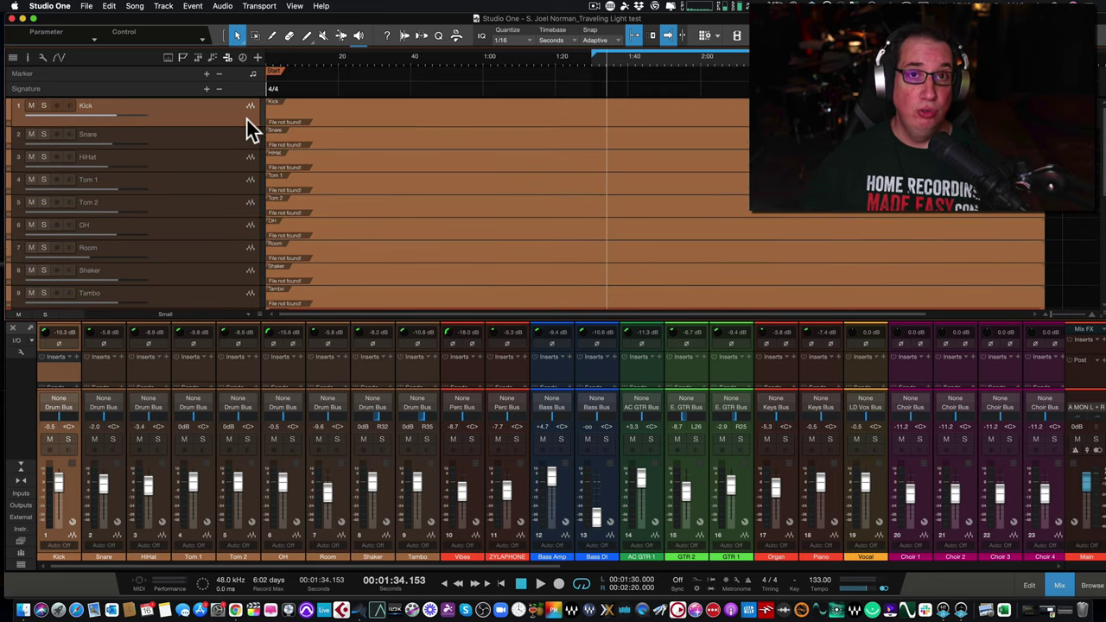
# - Check the user data location and save options in the Locations preferences, including the prompt to copy external files, and close without changes
pyautogui.click(84, 7)
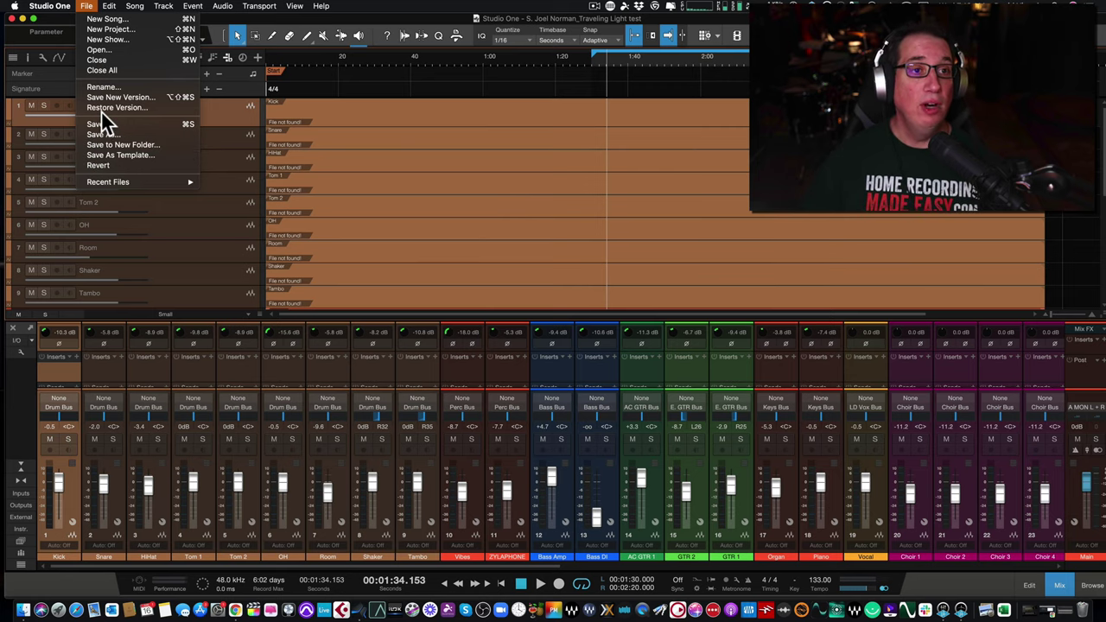
pyautogui.moveTo(54, 6)
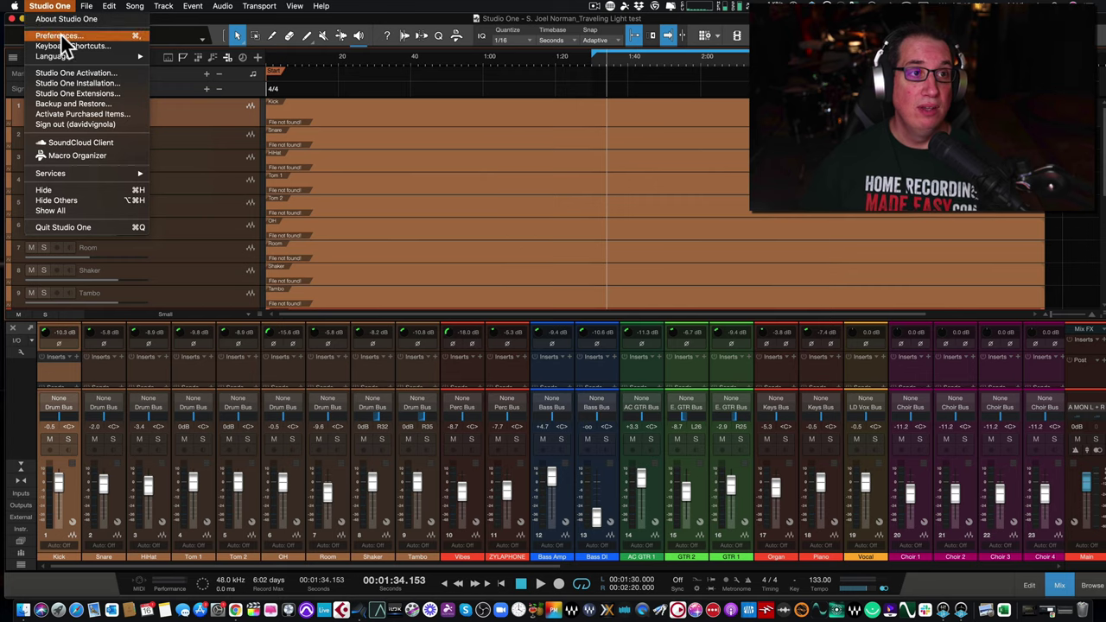
pyautogui.click(60, 35)
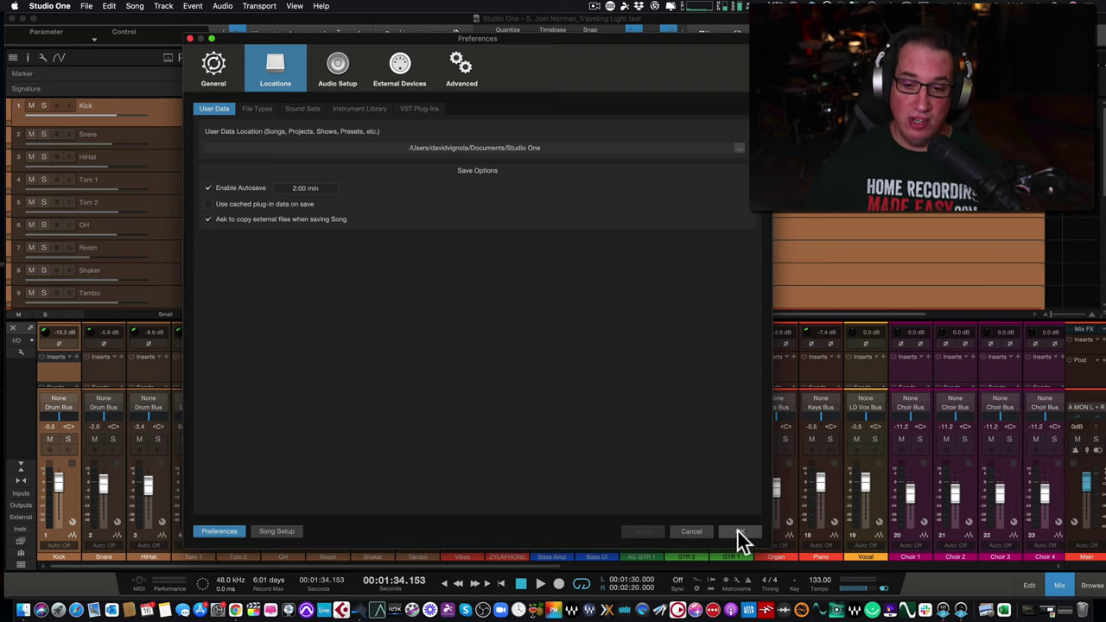
pyautogui.click(694, 531)
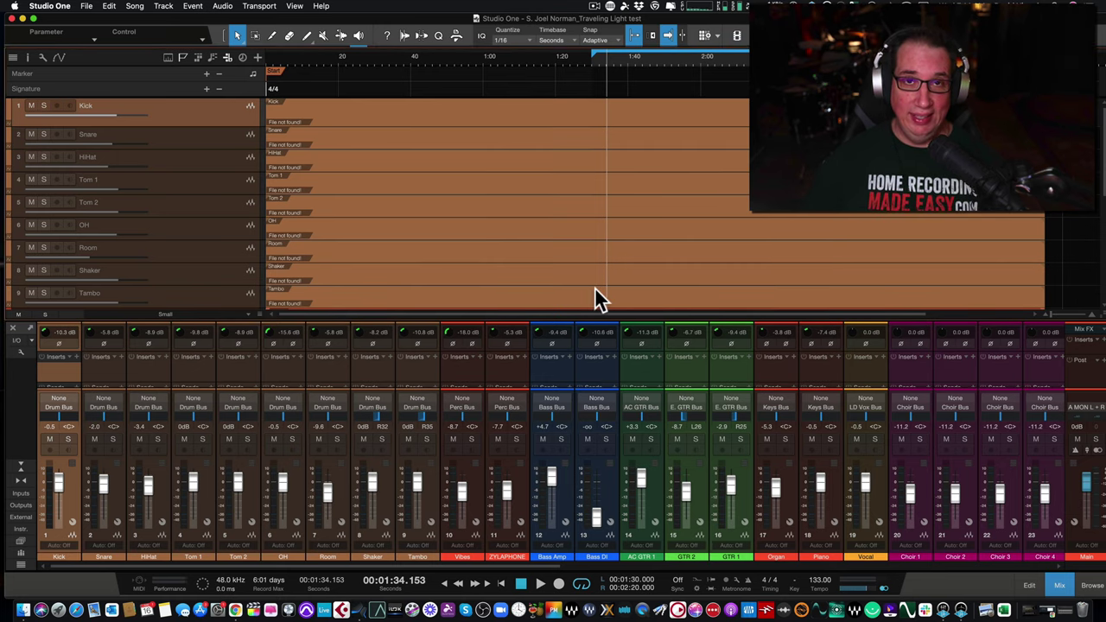